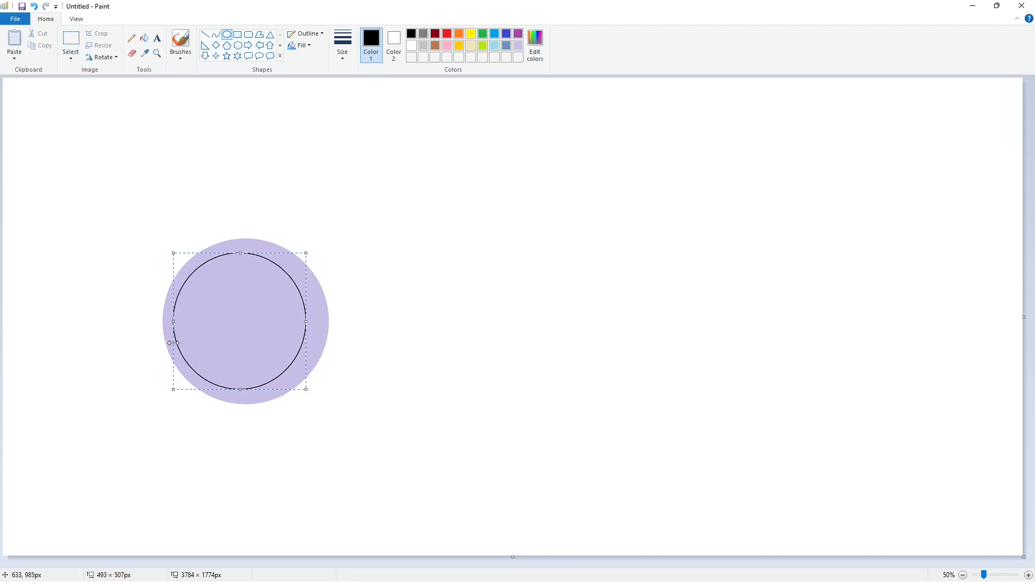
# Resize the black circle outline inside the lavender disc to about 521 × 531 px.
pyautogui.moveTo(306, 321); pyautogui.dragTo(314, 321)
pyautogui.moveTo(244, 253); pyautogui.dragTo(243, 250)
pyautogui.moveTo(244, 389); pyautogui.dragTo(245, 393)
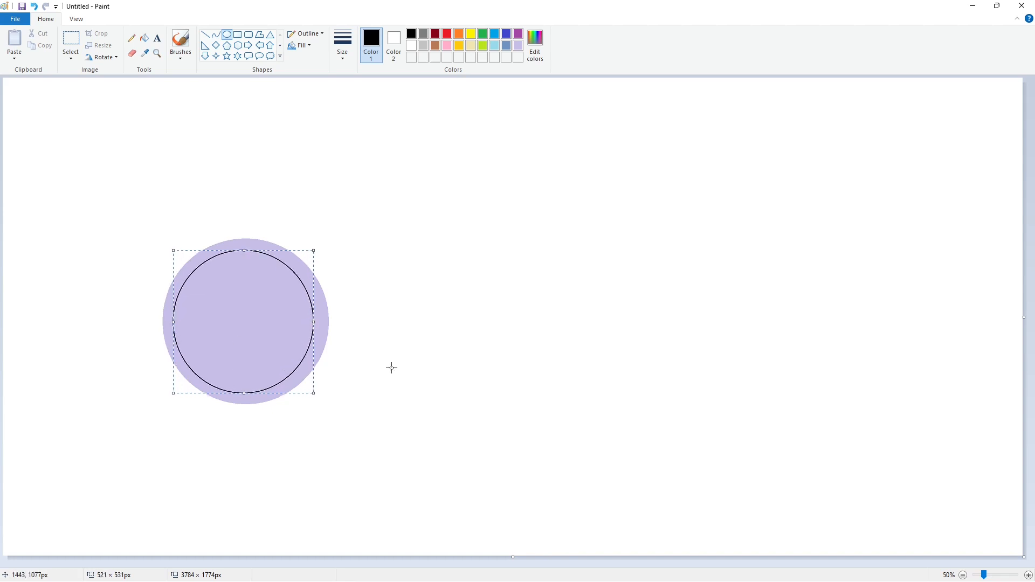
# Draw a second black ellipse of about 513 × 493 px inside the first circle, leaving a thin crescent above it.
pyautogui.moveTo(187, 282); pyautogui.dragTo(302, 395)
pyautogui.moveTo(250, 348); pyautogui.dragTo(247, 326)
pyautogui.moveTo(243, 371); pyautogui.dragTo(242, 392)
pyautogui.moveTo(300, 325); pyautogui.dragTo(313, 325)
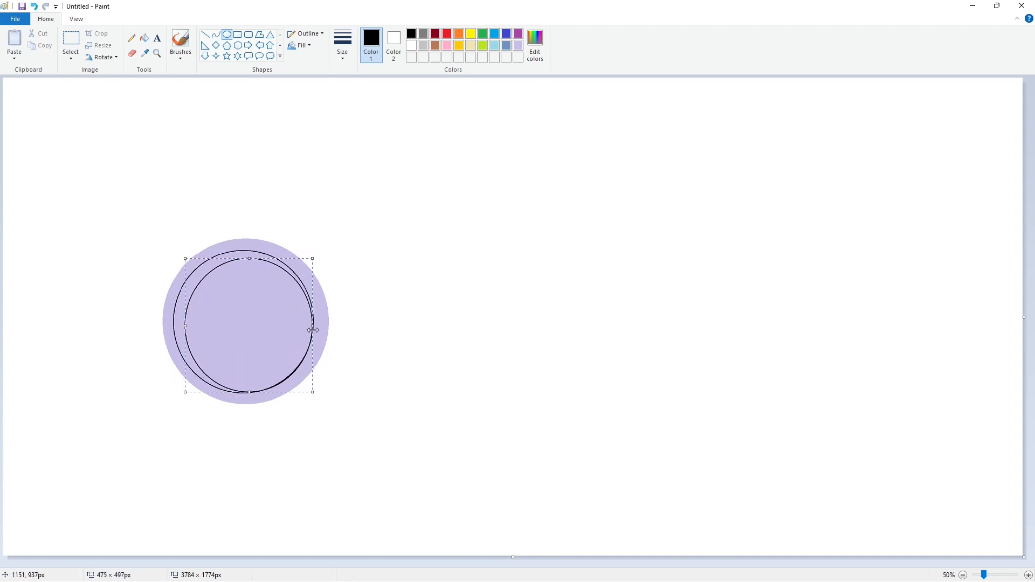
pyautogui.moveTo(185, 325); pyautogui.dragTo(174, 326)
pyautogui.moveTo(243, 259); pyautogui.dragTo(244, 259)
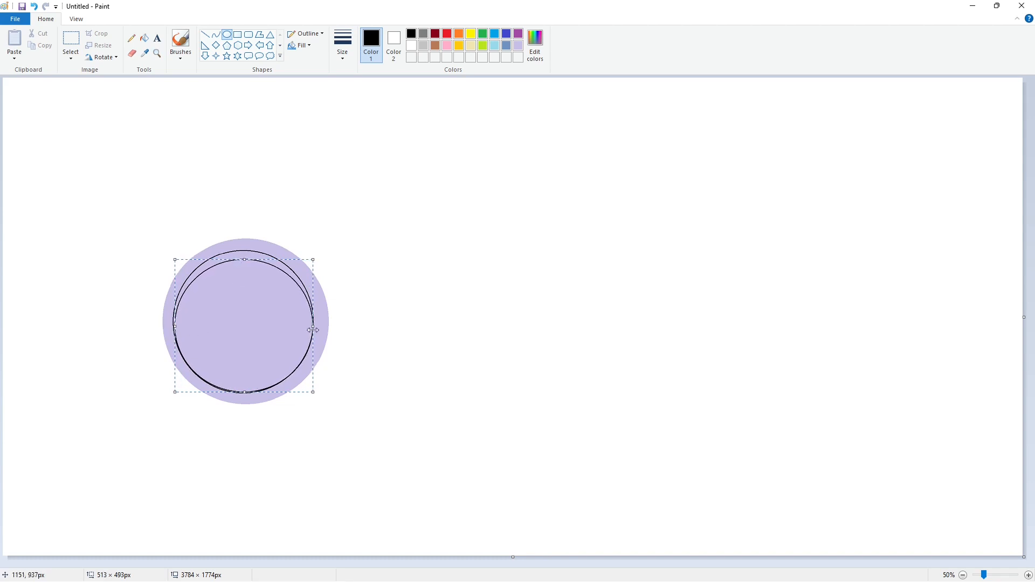
# Fill the crescent between the two circle outlines with purple.
pyautogui.click(376, 330)
pyautogui.click(144, 38)
pyautogui.click(518, 34)
pyautogui.click(244, 255)
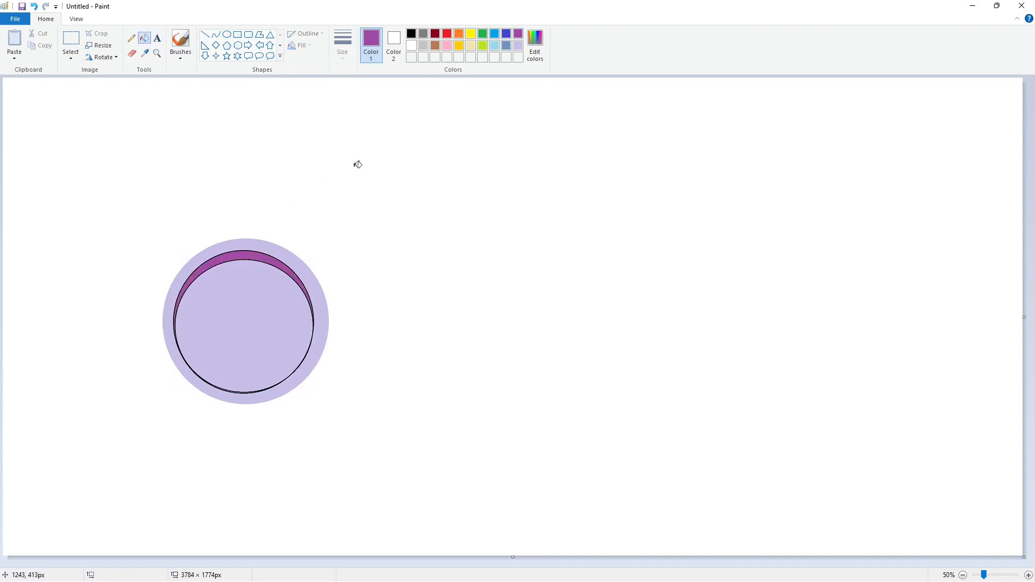
# Fill the disc areas around the crescent black to merge them with the outlines, and recolour the merged disc lavender.
pyautogui.click(411, 34)
pyautogui.click(293, 257)
pyautogui.click(267, 281)
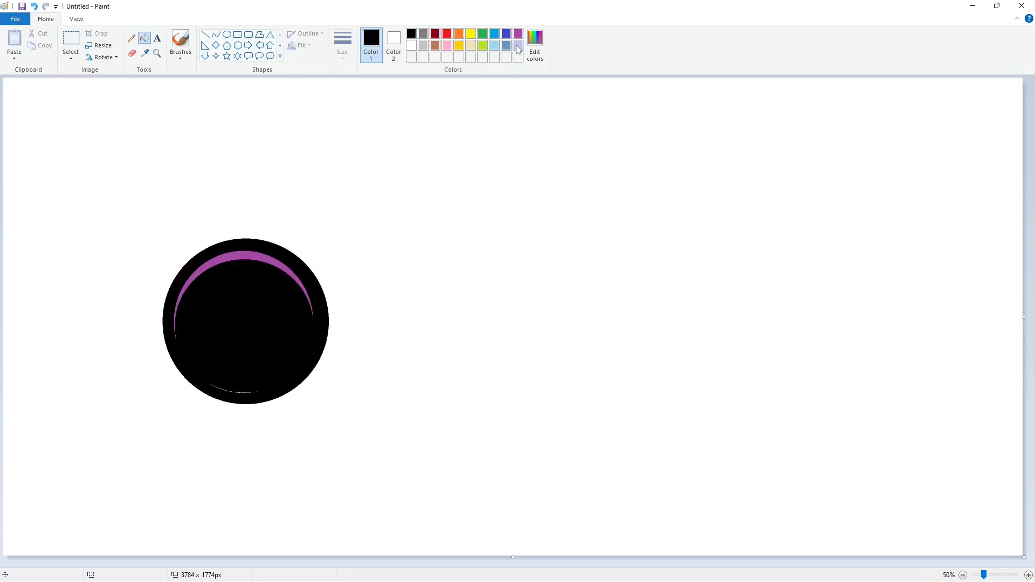
pyautogui.click(518, 46)
pyautogui.click(245, 334)
pyautogui.scroll(1, 460, 435)
pyautogui.scroll(2, 478, 437)
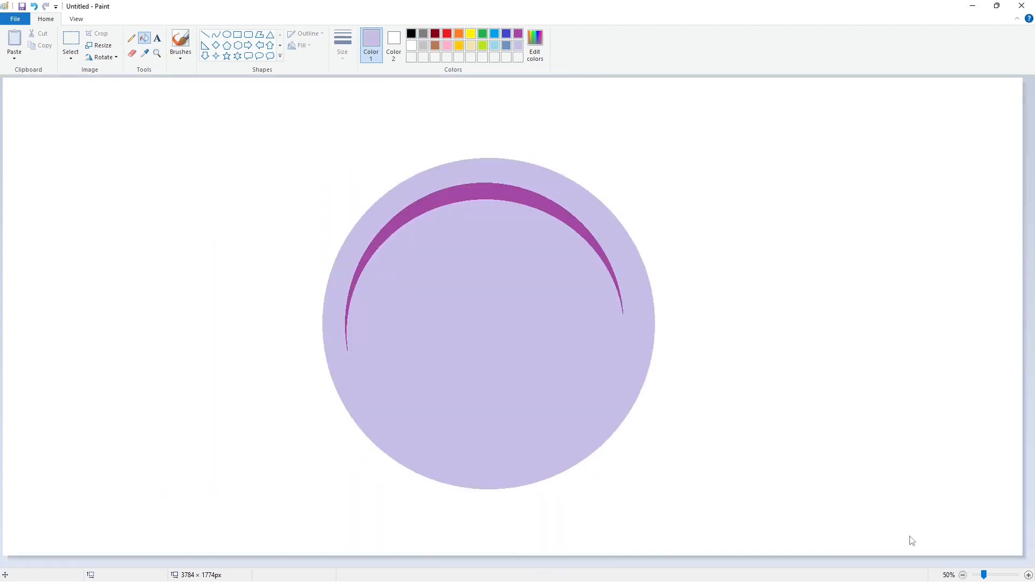
pyautogui.click(963, 575)
# Draw black curves over the disc for the forearm's upper edge and the thumb, ending at the base of the first finger.
pyautogui.click(215, 34)
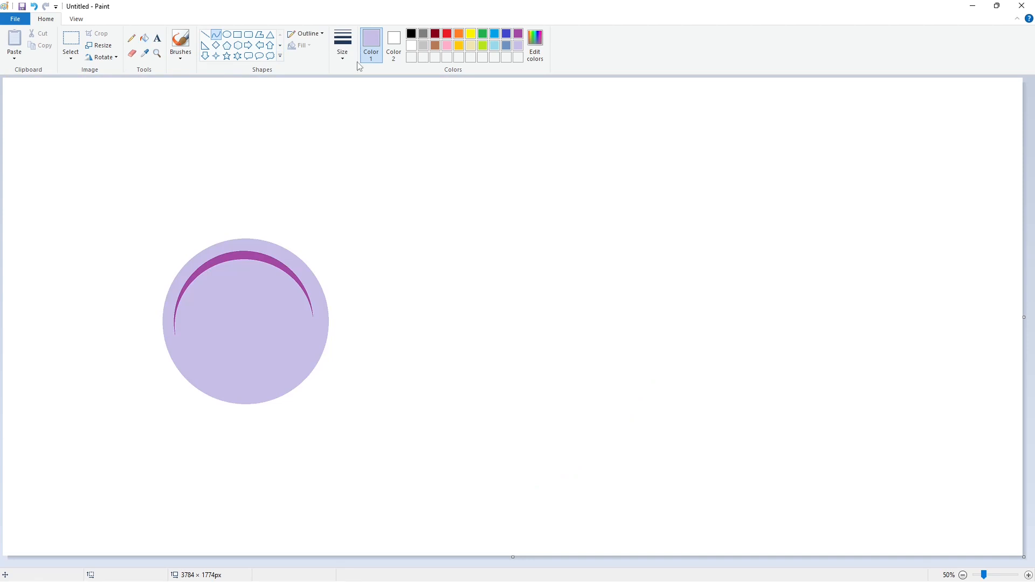
pyautogui.click(412, 33)
pyautogui.moveTo(149, 368)
pyautogui.mouseDown()
pyautogui.moveTo(194, 334)
pyautogui.moveTo(215, 277)
pyautogui.mouseUp()
pyautogui.doubleClick(172, 350)
pyautogui.doubleClick(201, 322)
pyautogui.click(242, 329)
pyautogui.moveTo(207, 291)
pyautogui.mouseDown()
pyautogui.moveTo(204, 282)
pyautogui.moveTo(257, 300)
pyautogui.moveTo(239, 300)
pyautogui.mouseUp()
pyautogui.click(226, 280)
pyautogui.click(242, 296)
pyautogui.click(239, 299)
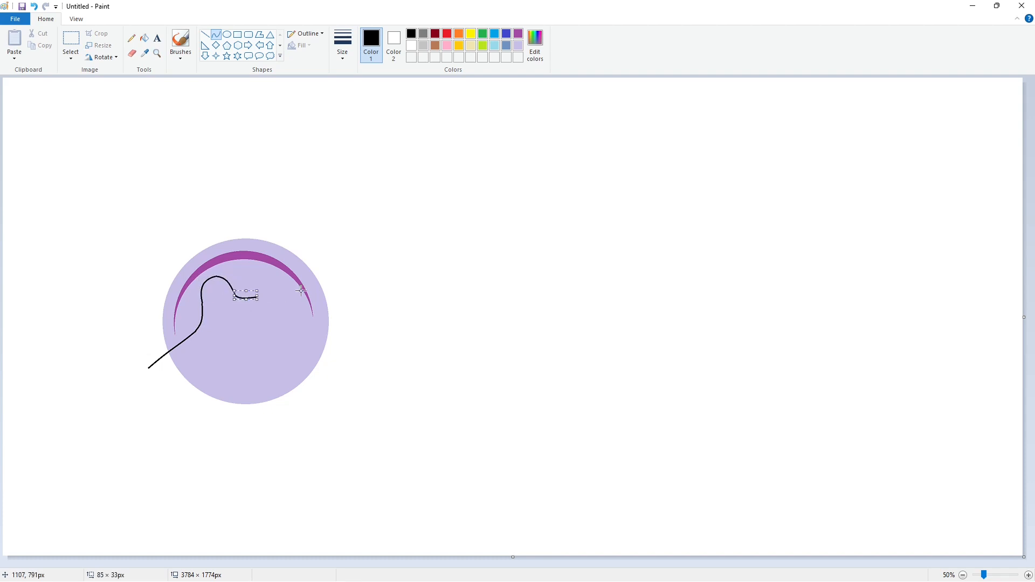
pyautogui.hotkey('ctrl', 'z')
pyautogui.click(240, 299)
# Complete the hand with curves for three rounded fingers and the forearm's lower edge, and fill it with white.
pyautogui.moveTo(234, 296)
pyautogui.mouseDown()
pyautogui.moveTo(293, 304)
pyautogui.moveTo(288, 292)
pyautogui.moveTo(263, 335)
pyautogui.moveTo(292, 314)
pyautogui.moveTo(300, 323)
pyautogui.moveTo(263, 360)
pyautogui.moveTo(299, 352)
pyautogui.moveTo(304, 363)
pyautogui.moveTo(228, 374)
pyautogui.moveTo(274, 379)
pyautogui.moveTo(228, 374)
pyautogui.moveTo(243, 386)
pyautogui.moveTo(178, 418)
pyautogui.mouseUp()
pyautogui.click(289, 291)
pyautogui.click(381, 366)
pyautogui.click(309, 390)
pyautogui.click(297, 383)
pyautogui.moveTo(209, 384); pyautogui.dragTo(219, 370)
pyautogui.click(221, 369)
pyautogui.click(236, 362)
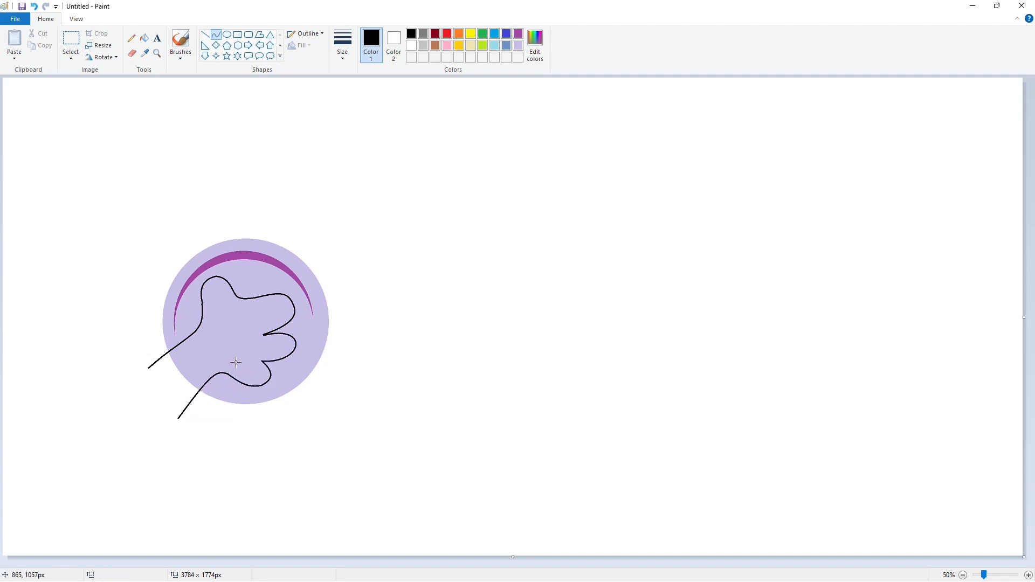
pyautogui.click(144, 37)
pyautogui.rightClick(238, 325)
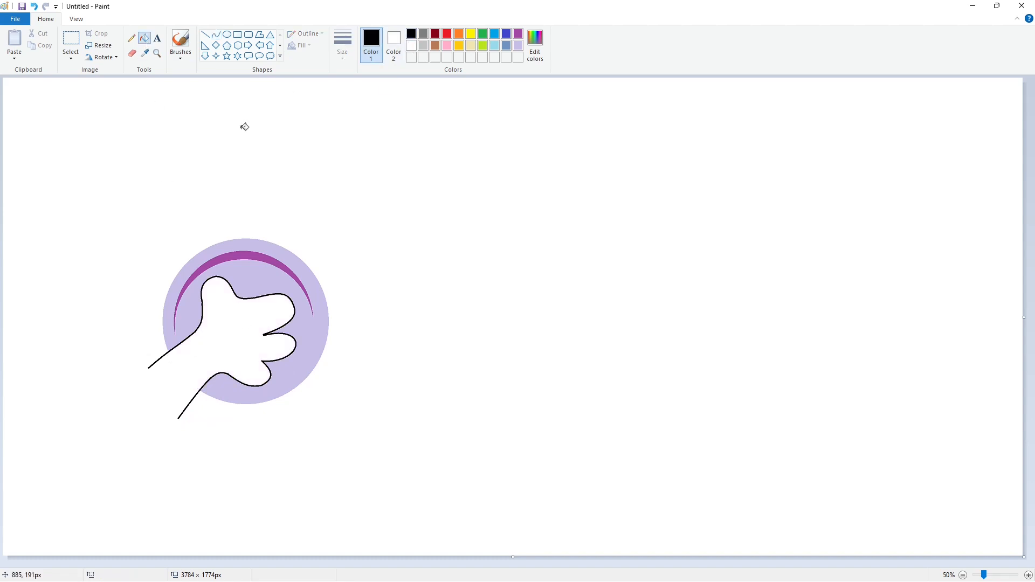
# Start a black splash outline at the forearm's upper end and curve it upward around a small drop beside the disc.
pyautogui.click(215, 34)
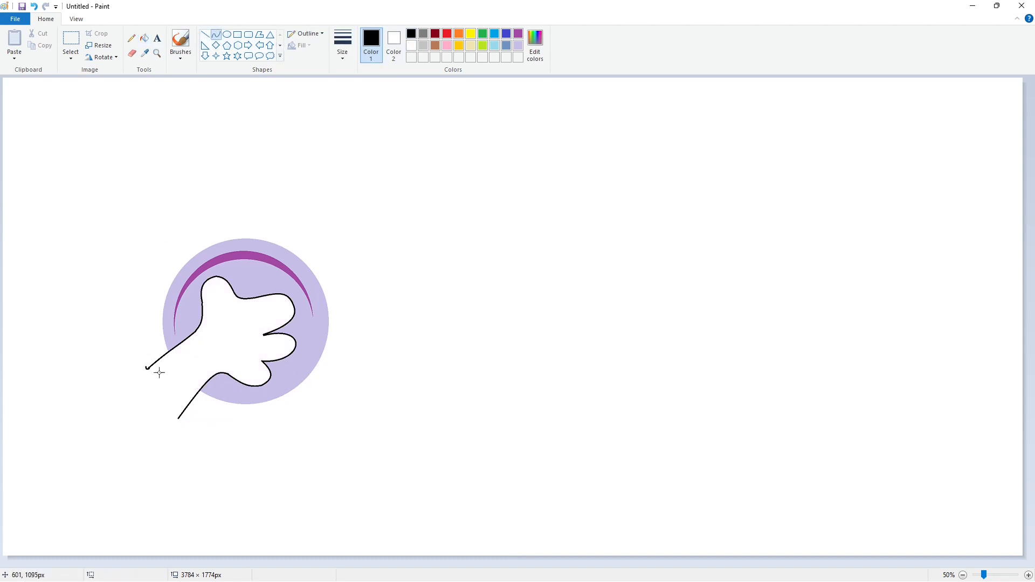
pyautogui.moveTo(138, 342); pyautogui.dragTo(138, 335)
pyautogui.moveTo(141, 350)
pyautogui.mouseDown()
pyautogui.moveTo(131, 348)
pyautogui.moveTo(133, 322)
pyautogui.moveTo(144, 323)
pyautogui.mouseUp()
pyautogui.click(131, 348)
pyautogui.click(180, 367)
pyautogui.click(143, 318)
pyautogui.click(132, 322)
pyautogui.click(121, 322)
pyautogui.click(114, 310)
pyautogui.click(200, 321)
pyautogui.click(134, 301)
pyautogui.click(138, 303)
pyautogui.click(197, 306)
# Continue the splash outline with a longer drop and a rounded bump up to the base of the top drip.
pyautogui.moveTo(143, 301)
pyautogui.mouseDown()
pyautogui.moveTo(100, 288)
pyautogui.moveTo(106, 277)
pyautogui.moveTo(153, 270)
pyautogui.moveTo(153, 226)
pyautogui.moveTo(221, 222)
pyautogui.moveTo(193, 247)
pyautogui.moveTo(215, 234)
pyautogui.moveTo(227, 189)
pyautogui.moveTo(217, 192)
pyautogui.mouseUp()
pyautogui.click(136, 282)
pyautogui.click(143, 288)
pyautogui.click(189, 287)
pyautogui.hotkey('ctrl', 'z')
pyautogui.click(112, 290)
pyautogui.click(101, 285)
pyautogui.click(191, 303)
pyautogui.click(110, 272)
pyautogui.click(120, 272)
pyautogui.click(141, 243)
pyautogui.click(139, 234)
pyautogui.click(204, 245)
pyautogui.click(271, 244)
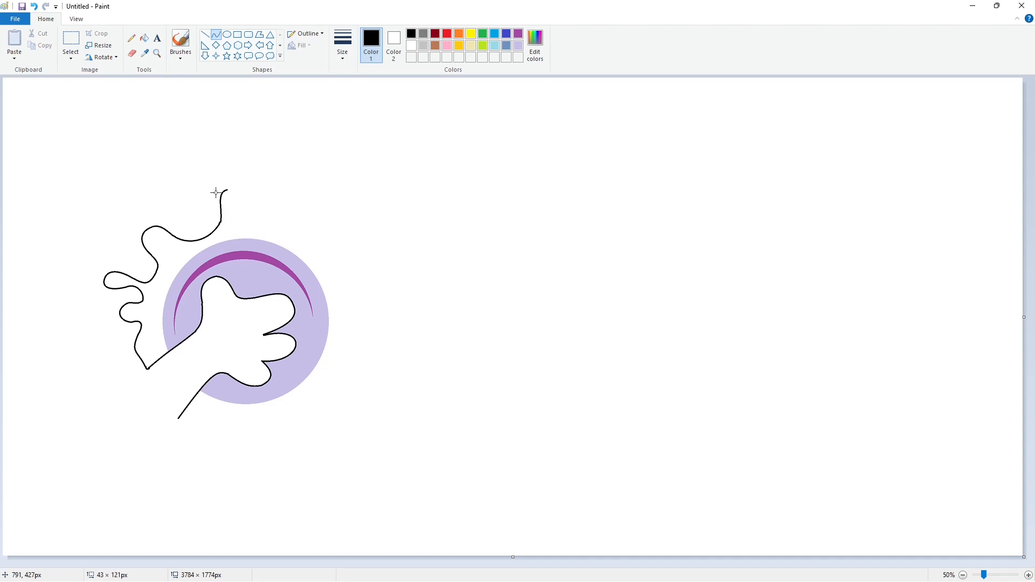
# Draw the tall drip at the top of the splash and the rounded bump to its right with black curves.
pyautogui.click(216, 193)
pyautogui.click(286, 217)
pyautogui.moveTo(232, 200)
pyautogui.mouseDown()
pyautogui.moveTo(241, 196)
pyautogui.moveTo(234, 223)
pyautogui.moveTo(244, 231)
pyautogui.moveTo(306, 226)
pyautogui.moveTo(298, 214)
pyautogui.moveTo(308, 233)
pyautogui.moveTo(294, 213)
pyautogui.moveTo(309, 210)
pyautogui.moveTo(344, 264)
pyautogui.moveTo(317, 269)
pyautogui.moveTo(346, 265)
pyautogui.moveTo(372, 279)
pyautogui.mouseUp()
pyautogui.click(237, 191)
pyautogui.click(287, 199)
pyautogui.click(312, 236)
pyautogui.click(298, 214)
pyautogui.click(336, 223)
pyautogui.hotkey('ctrl', 'z')
pyautogui.click(345, 228)
pyautogui.click(366, 278)
# Curve the splash outline around a large rounded drop on the right side of the disc.
pyautogui.moveTo(359, 272); pyautogui.dragTo(364, 254)
pyautogui.moveTo(371, 266)
pyautogui.mouseDown()
pyautogui.moveTo(381, 263)
pyautogui.moveTo(346, 291)
pyautogui.mouseUp()
pyautogui.click(412, 282)
pyautogui.click(348, 288)
pyautogui.click(432, 287)
pyautogui.hotkey('ctrl', 'z')
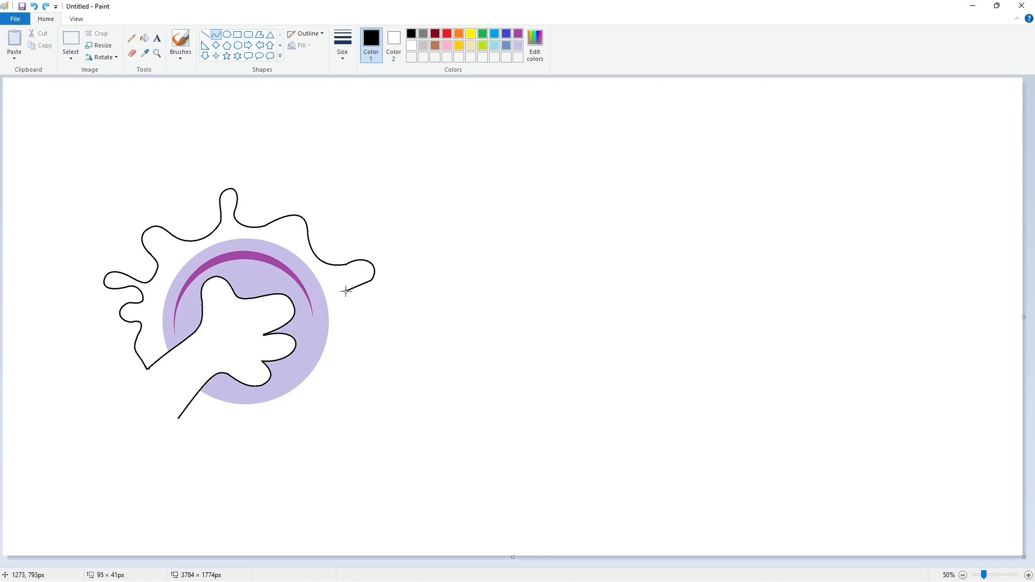
# Add the curved notch and the small narrow drop below the large right drop of the splash.
pyautogui.click(368, 287)
pyautogui.moveTo(354, 315); pyautogui.dragTo(338, 311)
pyautogui.click(373, 317)
pyautogui.click(373, 327)
pyautogui.click(346, 356)
# Continue the splash outline around the disc's lower right with an inward curve and a rounded bump.
pyautogui.moveTo(342, 349)
pyautogui.mouseDown()
pyautogui.moveTo(324, 403)
pyautogui.moveTo(341, 403)
pyautogui.moveTo(295, 404)
pyautogui.mouseUp()
pyautogui.click(388, 354)
pyautogui.click(324, 369)
pyautogui.click(324, 374)
pyautogui.click(363, 370)
pyautogui.click(341, 386)
pyautogui.click(362, 399)
pyautogui.click(307, 395)
pyautogui.click(307, 395)
pyautogui.click(300, 413)
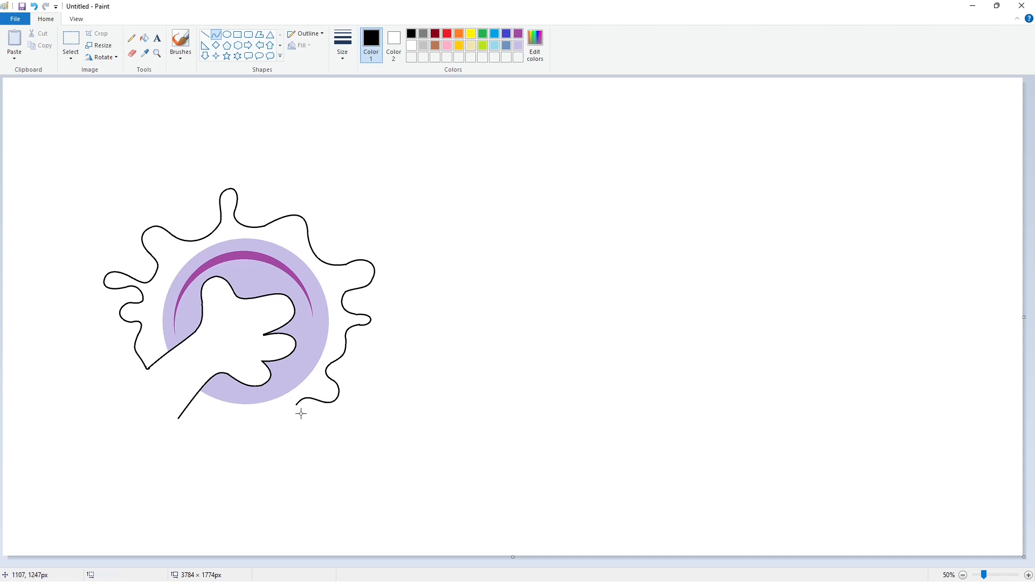
# Draw the hanging drip at the bottom right of the splash with black curves.
pyautogui.click(291, 415)
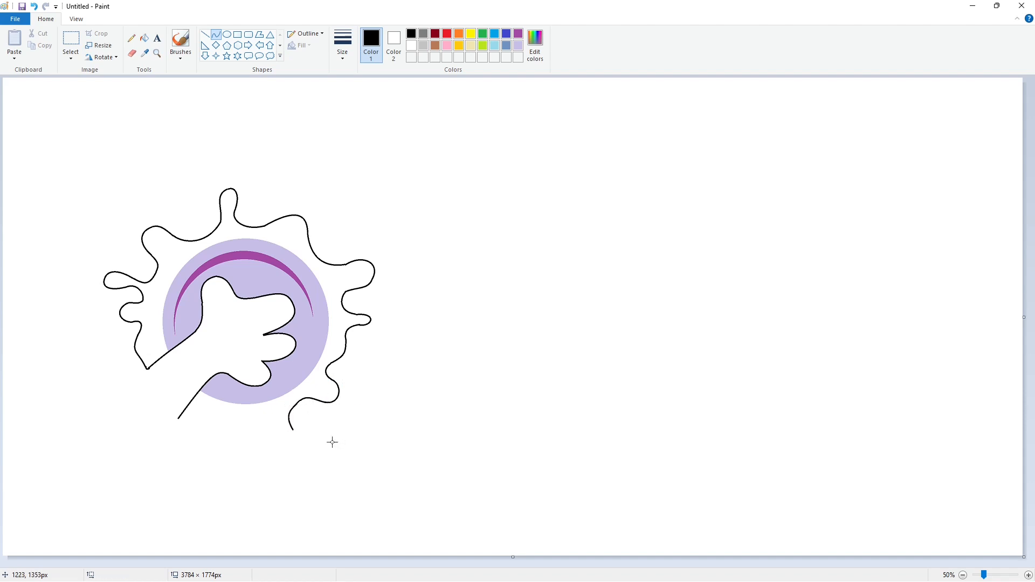
pyautogui.moveTo(290, 444)
pyautogui.mouseDown()
pyautogui.moveTo(299, 451)
pyautogui.moveTo(282, 431)
pyautogui.mouseUp()
pyautogui.click(298, 435)
pyautogui.click(279, 444)
# Close the splash outline with a wavy bottom edge and a drop at the forearm's lower end.
pyautogui.moveTo(270, 424)
pyautogui.mouseDown()
pyautogui.moveTo(274, 416)
pyautogui.moveTo(202, 413)
pyautogui.moveTo(230, 429)
pyautogui.moveTo(196, 408)
pyautogui.moveTo(177, 419)
pyautogui.moveTo(189, 435)
pyautogui.moveTo(173, 434)
pyautogui.mouseUp()
pyautogui.click(269, 420)
pyautogui.click(201, 414)
pyautogui.click(196, 408)
pyautogui.click(274, 409)
pyautogui.click(326, 427)
# Fill the closed splash area around the disc with black.
pyautogui.click(1027, 574)
pyautogui.scroll(2, 199, 159)
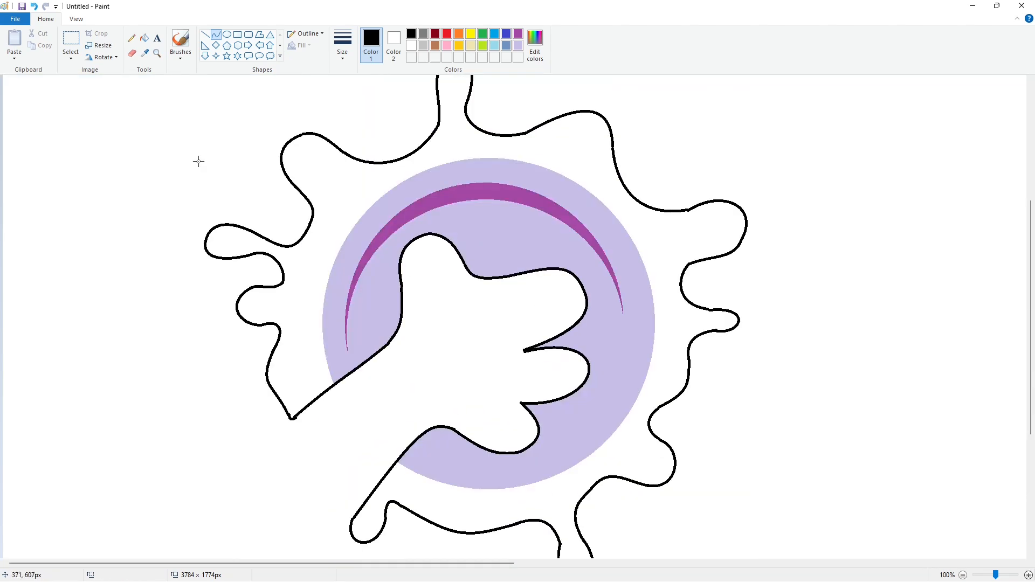
pyautogui.click(144, 38)
pyautogui.click(466, 134)
pyautogui.scroll(2, 762, 340)
# Draw short lavender lines across the two points where the forearm's outline meets the disc's edge.
pyautogui.click(205, 34)
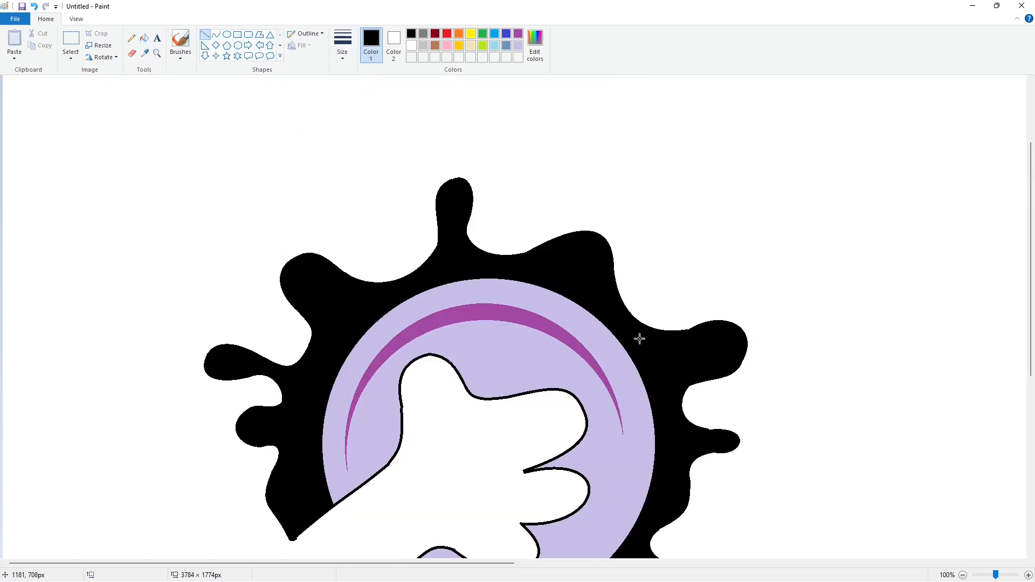
pyautogui.scroll(-6, 639, 338)
pyautogui.scroll(2, 640, 340)
pyautogui.click(411, 45)
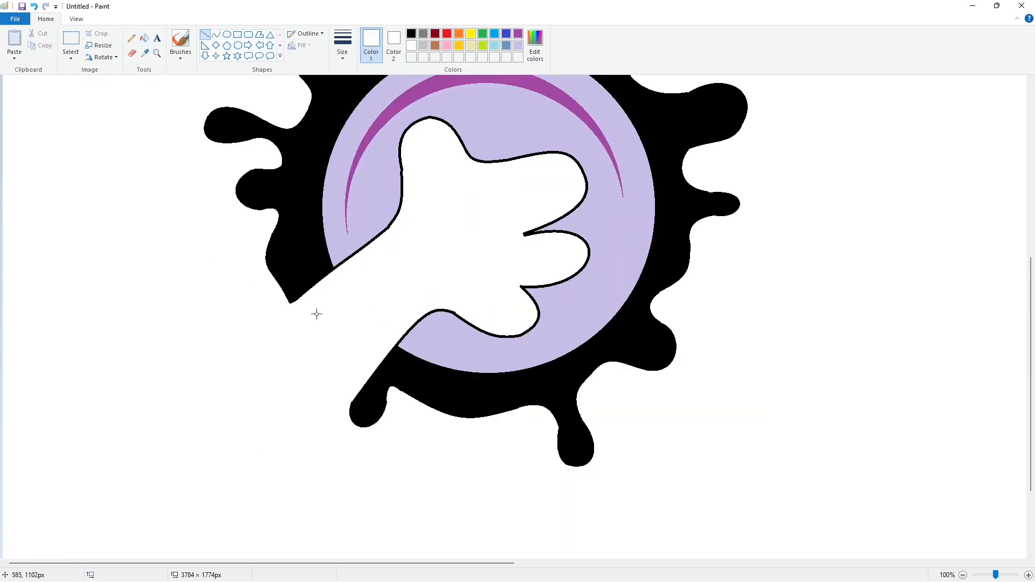
pyautogui.scroll(2, 382, 373)
pyautogui.click(518, 45)
pyautogui.moveTo(335, 386); pyautogui.dragTo(339, 398)
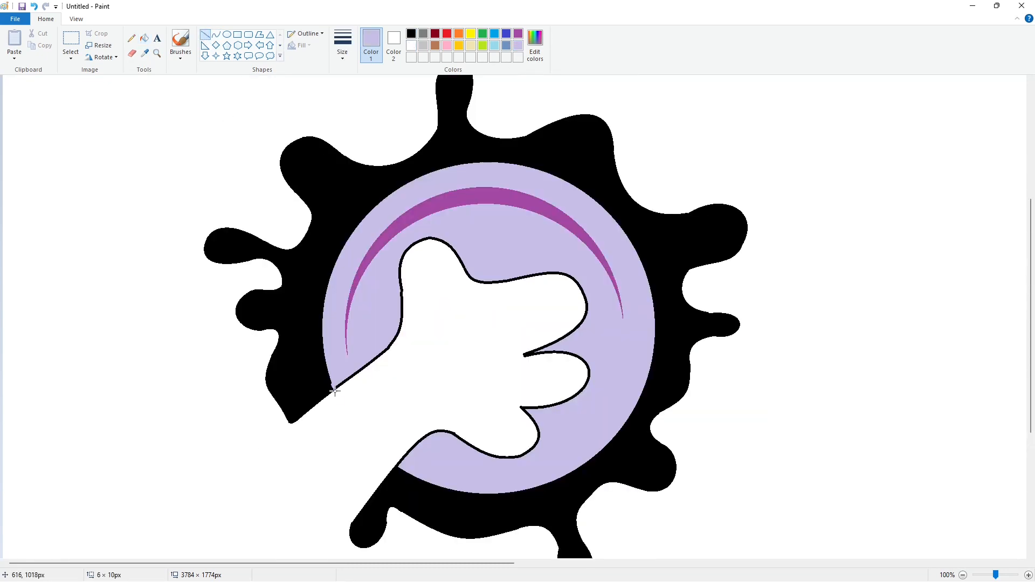
pyautogui.moveTo(386, 457); pyautogui.dragTo(404, 469)
pyautogui.click(456, 435)
# Draw short white lines along the forearm's outline at both points where it meets the disc's edge.
pyautogui.click(411, 45)
pyautogui.moveTo(329, 393); pyautogui.dragTo(341, 384)
pyautogui.click(374, 383)
pyautogui.moveTo(392, 472); pyautogui.dragTo(402, 460)
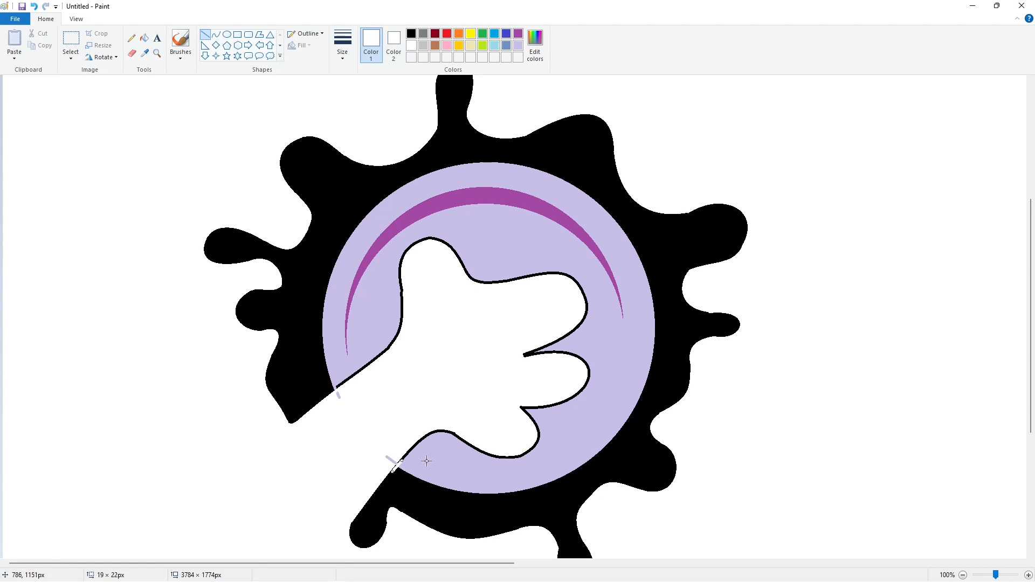
pyautogui.click(144, 39)
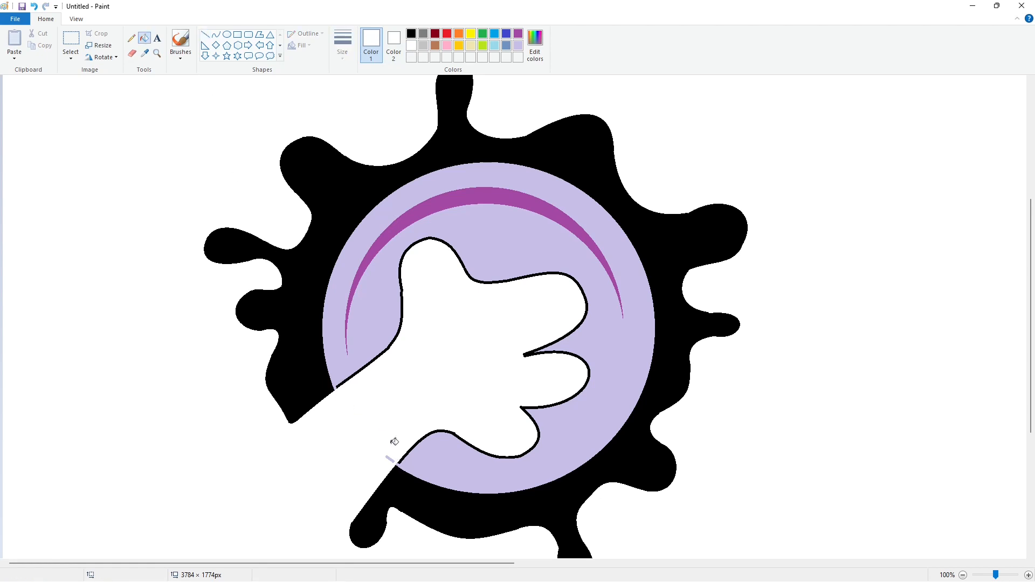
pyautogui.click(541, 346)
pyautogui.hotkey('ctrl', 'z')
pyautogui.click(461, 265)
pyautogui.hotkey('ctrl', 'z')
pyautogui.click(475, 279)
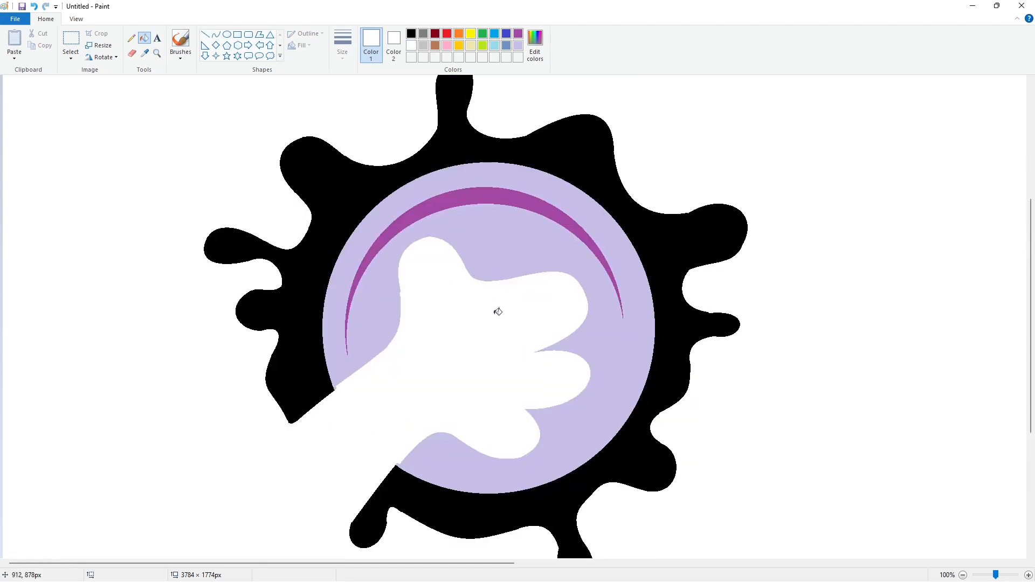
pyautogui.hotkey('ctrl', 'z')
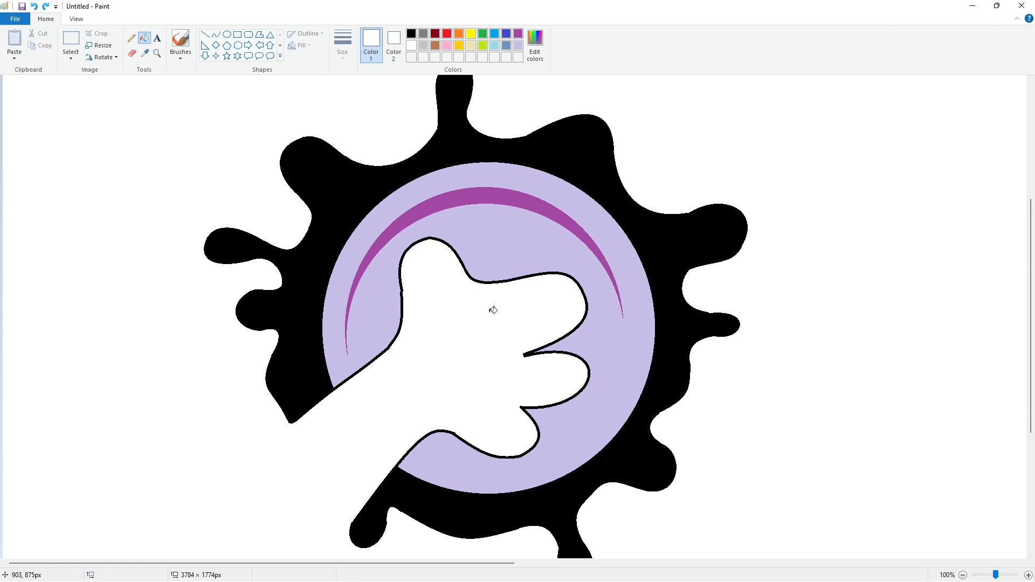
# Recolour the hand's black outline lavender and the crescent highlight white.
pyautogui.click(43, 8)
pyautogui.click(517, 45)
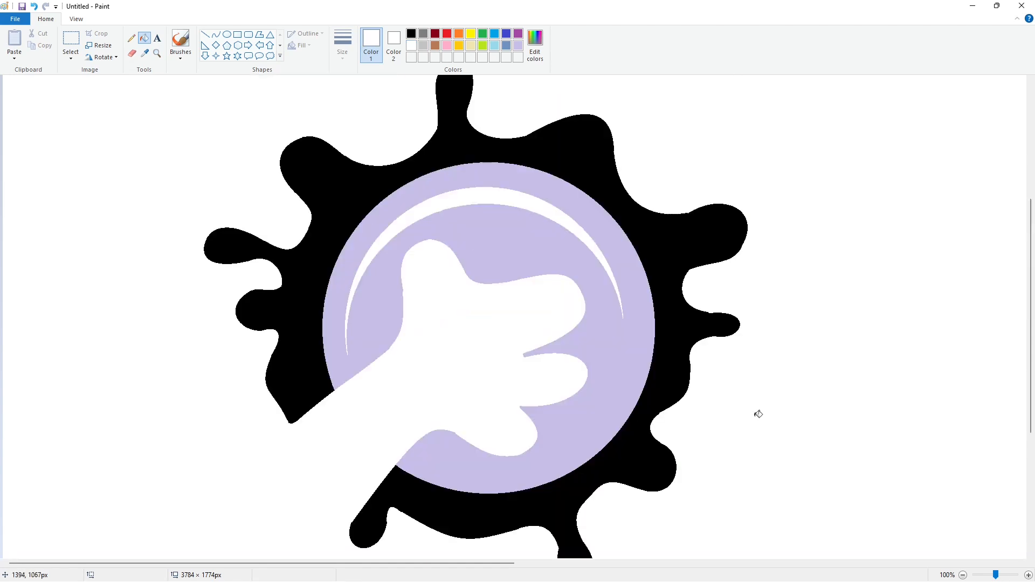
pyautogui.scroll(-1, 758, 414)
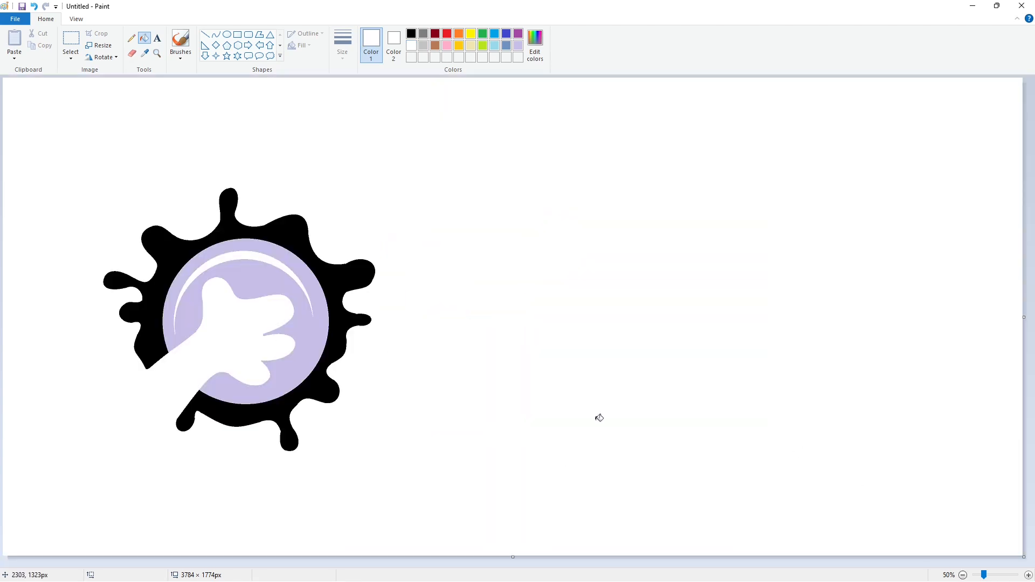
# Select the area around the whole splash emblem, copy it and clear the selection.
pyautogui.click(70, 41)
pyautogui.moveTo(34, 106); pyautogui.dragTo(479, 515)
pyautogui.hotkey('ctrl', 'c')
pyautogui.click(573, 492)
# Fill the black splash around the disc with purple.
pyautogui.click(518, 33)
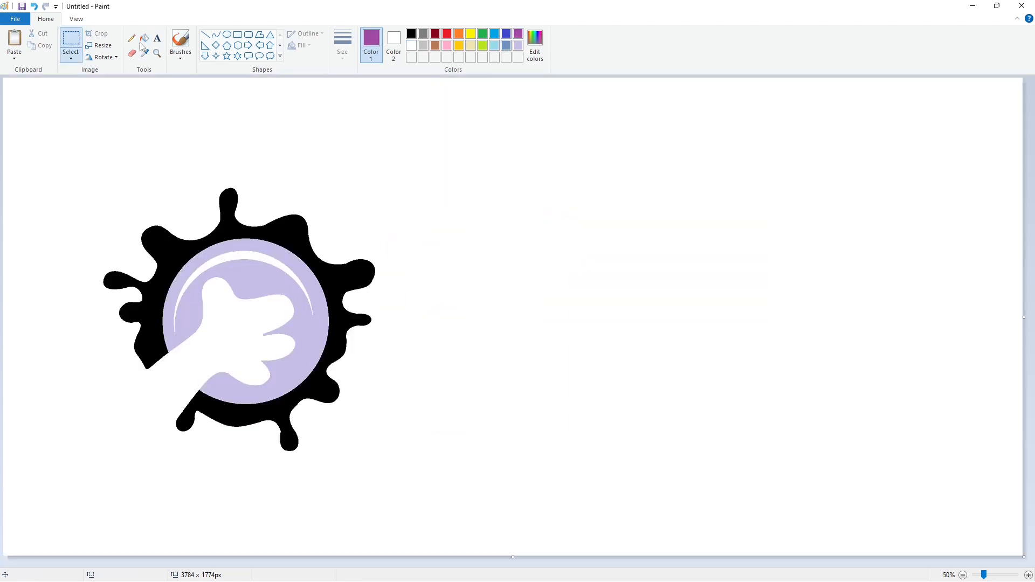
pyautogui.click(144, 37)
pyautogui.click(362, 270)
# Draw a tall black U-shaped outline with curves, overlapping the right side of the purple splash.
pyautogui.click(205, 35)
pyautogui.click(411, 34)
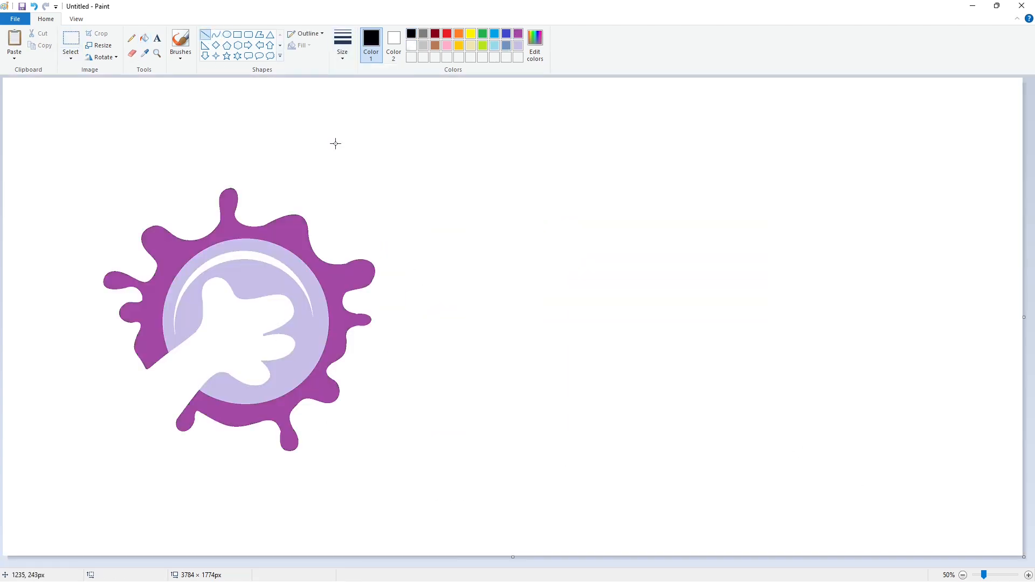
pyautogui.moveTo(340, 237); pyautogui.dragTo(348, 361)
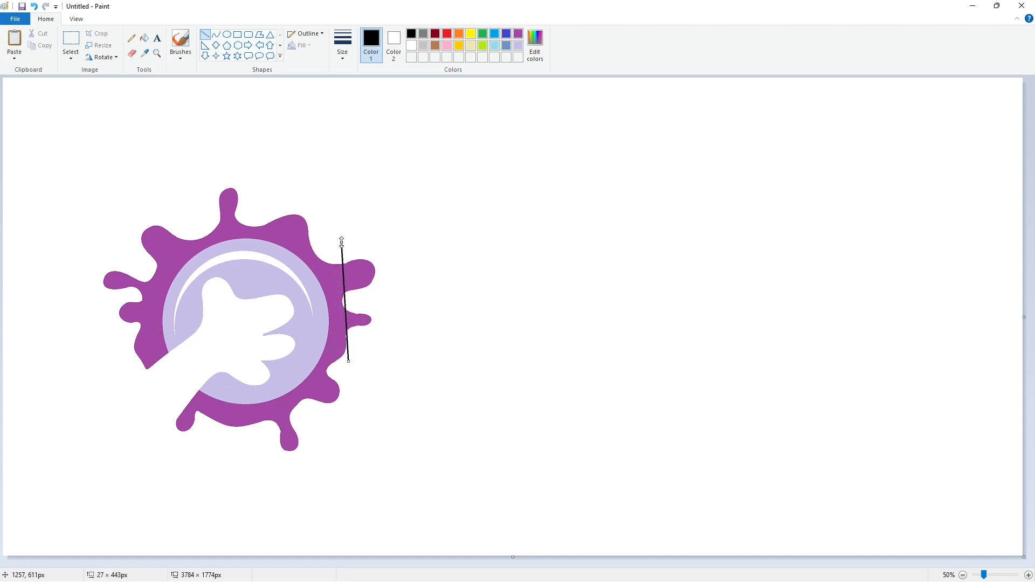
pyautogui.hotkey('ctrl', 'z')
pyautogui.click(216, 34)
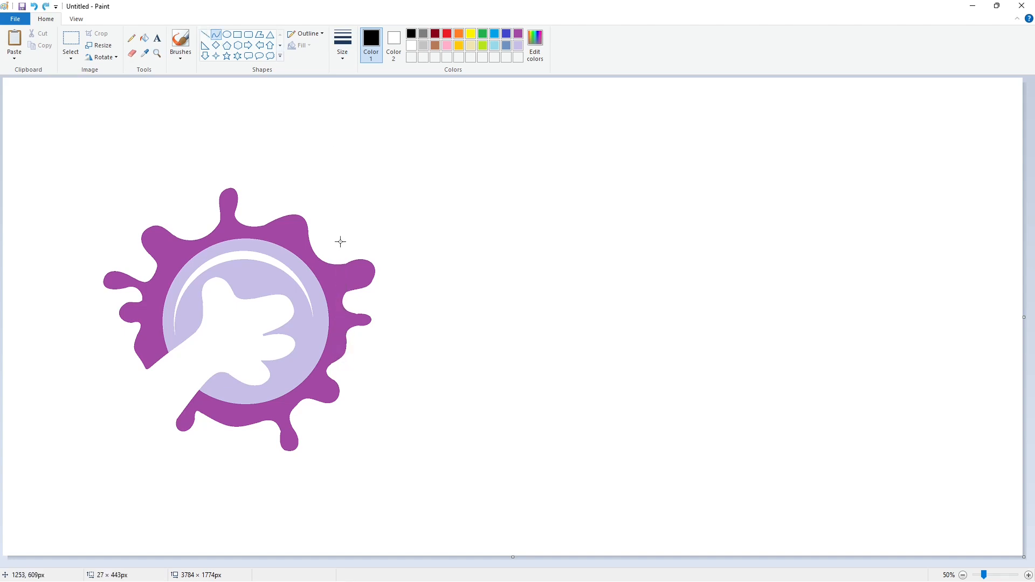
pyautogui.moveTo(340, 242)
pyautogui.mouseDown()
pyautogui.moveTo(348, 358)
pyautogui.moveTo(425, 402)
pyautogui.moveTo(351, 376)
pyautogui.moveTo(368, 414)
pyautogui.mouseUp()
pyautogui.doubleClick(343, 295)
pyautogui.hotkey('ctrl', 'z')
pyautogui.moveTo(348, 358); pyautogui.dragTo(427, 402)
pyautogui.moveTo(387, 381)
pyautogui.mouseDown()
pyautogui.moveTo(350, 381)
pyautogui.moveTo(379, 417)
pyautogui.moveTo(452, 353)
pyautogui.moveTo(444, 395)
pyautogui.moveTo(452, 382)
pyautogui.moveTo(455, 238)
pyautogui.mouseUp()
pyautogui.click(446, 411)
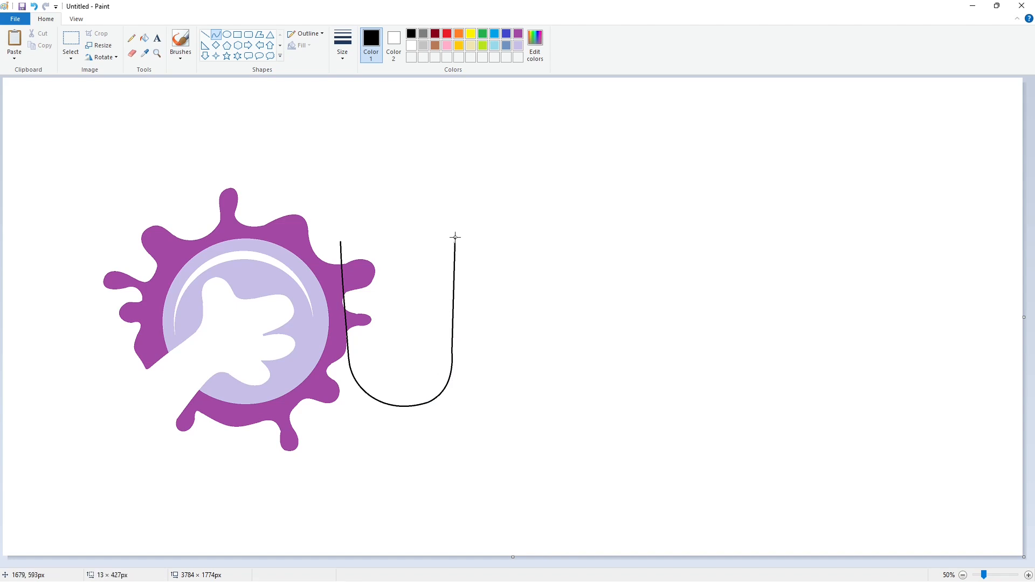
# Finish the U's right side with the curve and add straight lines for both arm tops and inner sides.
pyautogui.moveTo(454, 295); pyautogui.dragTo(450, 302)
pyautogui.click(495, 340)
pyautogui.click(204, 34)
pyautogui.moveTo(340, 239)
pyautogui.mouseDown()
pyautogui.moveTo(406, 237)
pyautogui.moveTo(390, 325)
pyautogui.mouseUp()
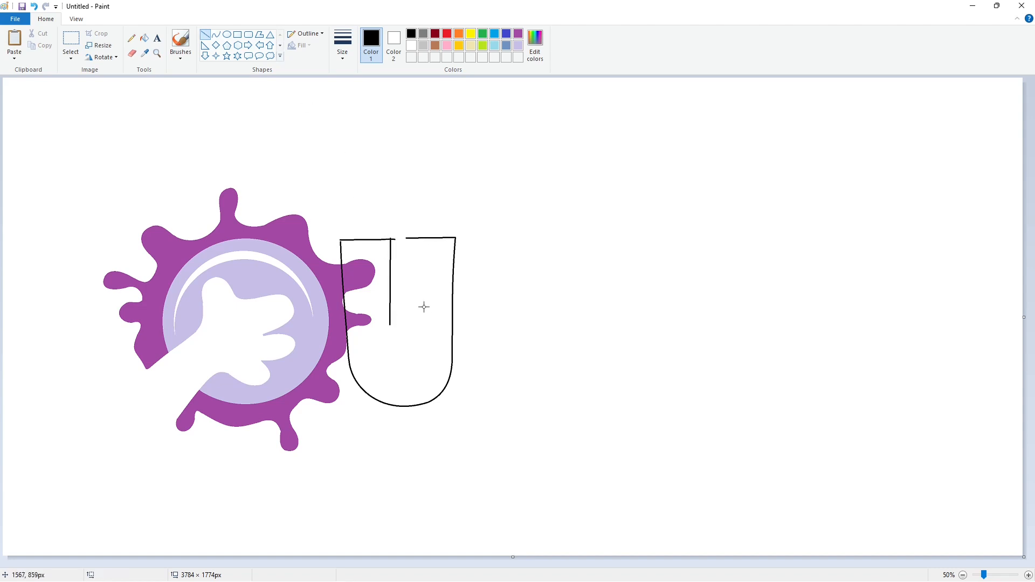
pyautogui.moveTo(410, 237)
pyautogui.mouseDown()
pyautogui.moveTo(410, 327)
pyautogui.moveTo(390, 325)
pyautogui.mouseUp()
# Join the U's two inner sides at their lower ends with a rounded curve.
pyautogui.click(215, 33)
pyautogui.moveTo(400, 330); pyautogui.dragTo(388, 348)
pyautogui.hotkey('ctrl', 'z')
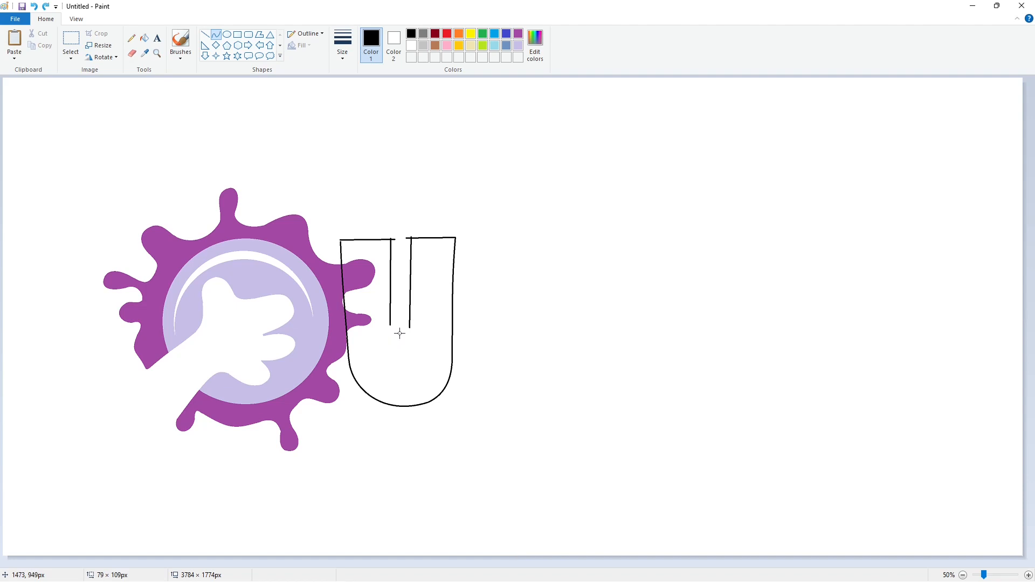
pyautogui.moveTo(397, 327); pyautogui.dragTo(390, 325)
pyautogui.moveTo(399, 334); pyautogui.dragTo(406, 351)
pyautogui.click(392, 350)
pyautogui.click(458, 350)
# Close the upper-left corner of the U outline with a short black line.
pyautogui.click(144, 38)
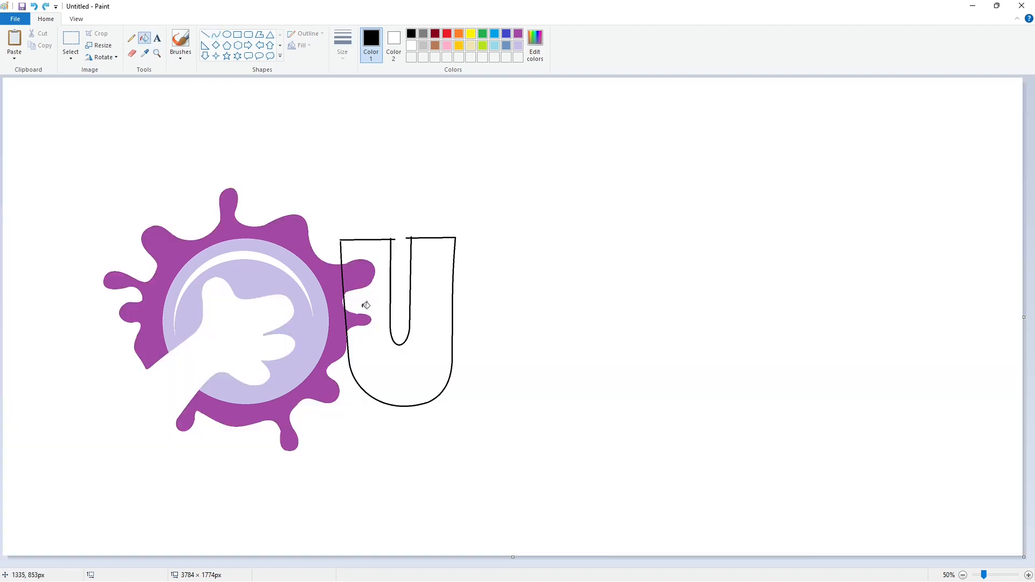
pyautogui.click(1027, 575)
pyautogui.moveTo(473, 563); pyautogui.dragTo(576, 563)
pyautogui.click(205, 34)
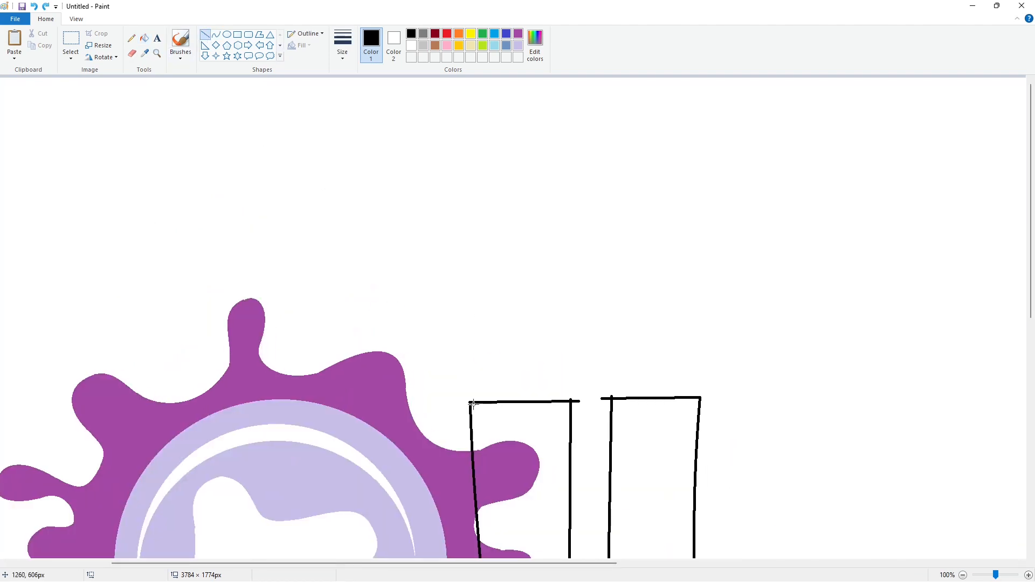
pyautogui.moveTo(470, 402); pyautogui.dragTo(470, 409)
pyautogui.click(839, 471)
# Fill the U outline with black and recolour the whole letter indigo blue.
pyautogui.click(963, 575)
pyautogui.click(144, 38)
pyautogui.click(398, 363)
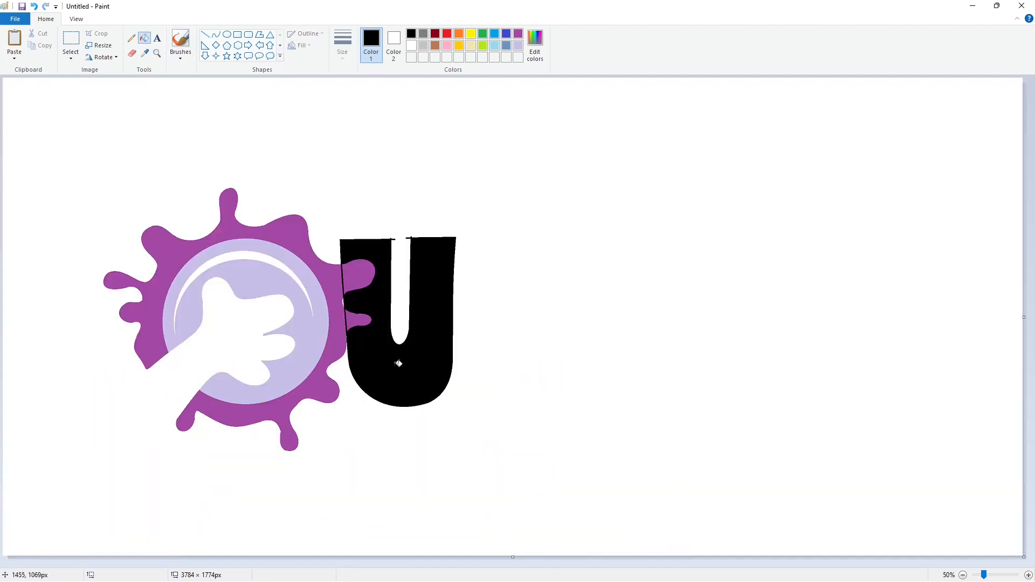
pyautogui.click(506, 33)
pyautogui.click(425, 350)
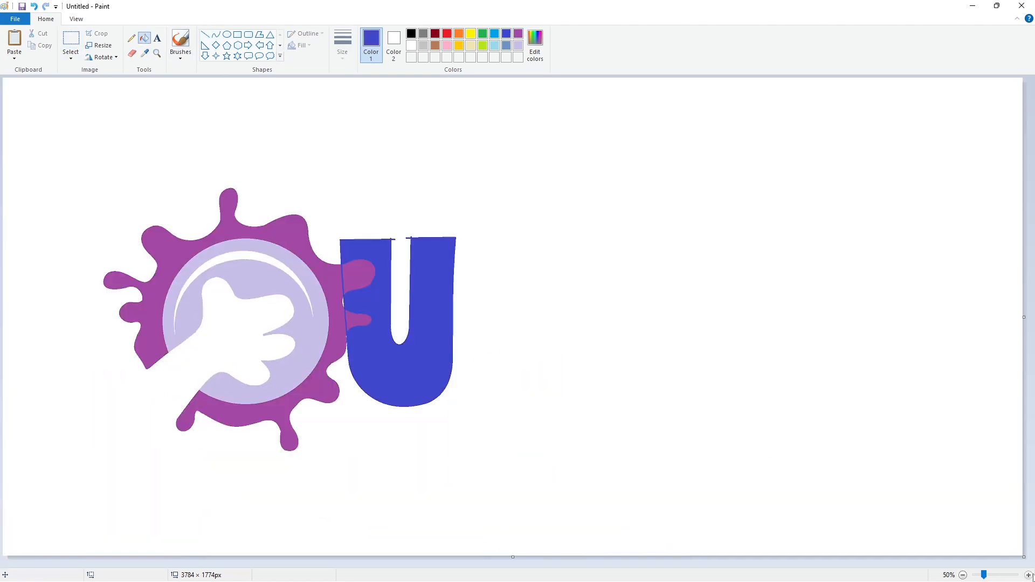
# Paste the copied black splash emblem with transparent selection and align it exactly over the purple one, in front of the U.
pyautogui.click(1027, 575)
pyautogui.hotkey('ctrl', 'v')
pyautogui.click(70, 55)
pyautogui.click(100, 157)
pyautogui.moveTo(407, 327); pyautogui.dragTo(461, 263)
pyautogui.press('Right')
pyautogui.press('Right')
pyautogui.press('Right')
pyautogui.press('Right')
pyautogui.press('Right')
pyautogui.press('Right')
pyautogui.press('Right')
pyautogui.press('Right')
pyautogui.press('Right')
pyautogui.press('Right')
pyautogui.press('Right')
pyautogui.press('Right')
pyautogui.press('Right')
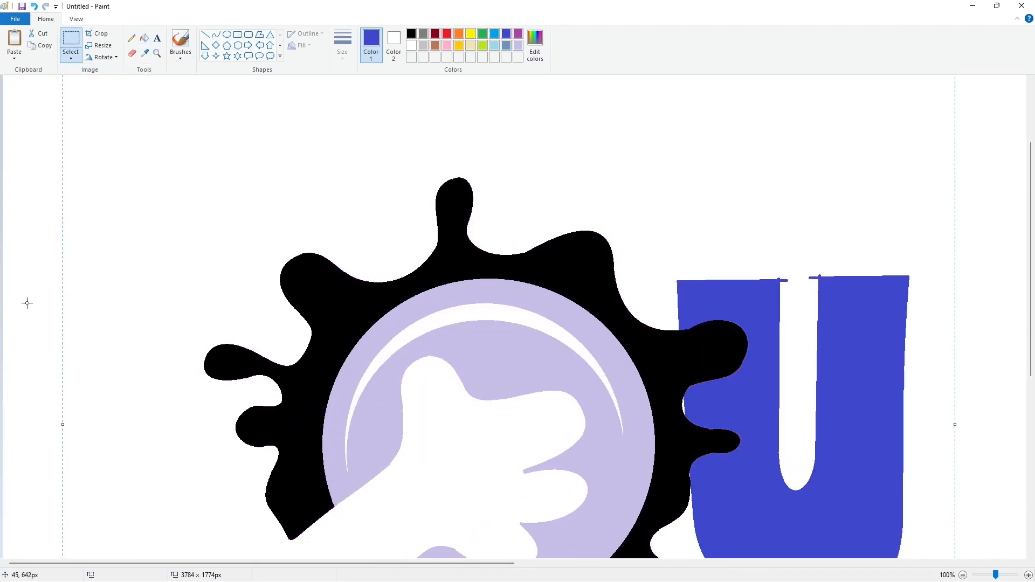
pyautogui.click(27, 303)
pyautogui.scroll(-2, 891, 470)
pyautogui.click(962, 575)
# Recolour the U lavender.
pyautogui.click(518, 45)
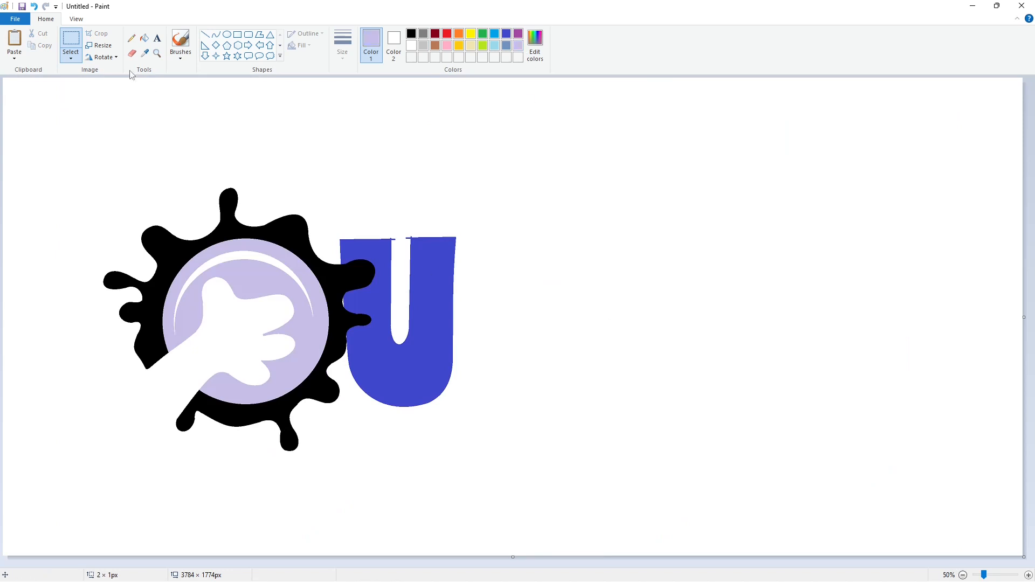
pyautogui.click(144, 38)
pyautogui.click(378, 253)
# Draw a small black circle outline, move it just above the U's left arm and copy it.
pyautogui.click(411, 34)
pyautogui.click(226, 33)
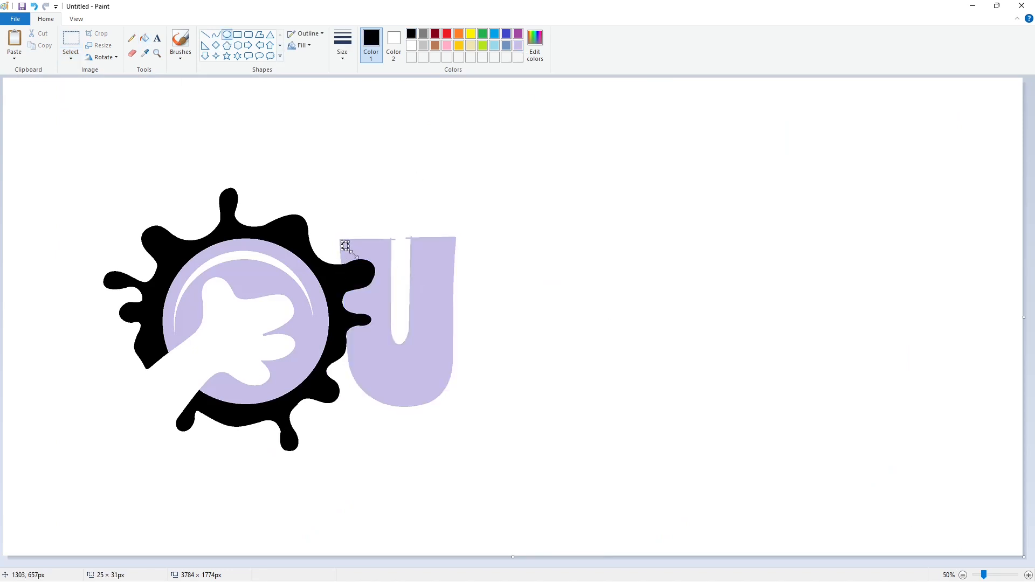
pyautogui.moveTo(341, 241)
pyautogui.mouseDown()
pyautogui.moveTo(347, 247)
pyautogui.moveTo(346, 237)
pyautogui.mouseUp()
pyautogui.press('Up')
pyautogui.press('Up')
pyautogui.press('Up')
pyautogui.press('Up')
pyautogui.press('Up')
pyautogui.press('Up')
pyautogui.click(70, 41)
pyautogui.moveTo(326, 193); pyautogui.dragTo(376, 231)
# Recolour the U purple.
pyautogui.click(518, 34)
pyautogui.click(143, 39)
pyautogui.click(431, 302)
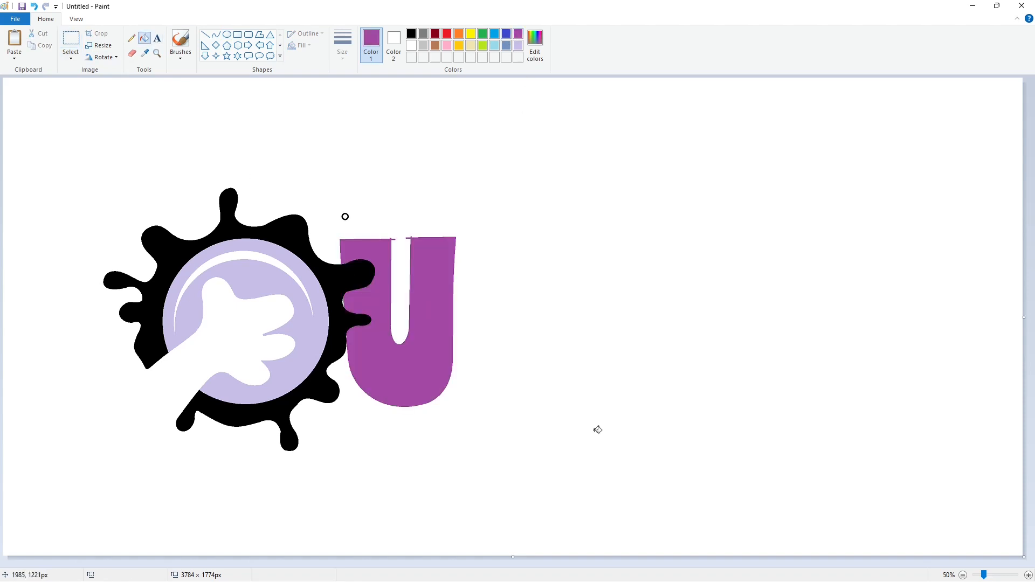
# Paste the copied circle and fit it into the outer top corner of the U's left arm.
pyautogui.click(1027, 574)
pyautogui.moveTo(513, 564); pyautogui.dragTo(665, 563)
pyautogui.hotkey('ctrl', 'v')
pyautogui.moveTo(391, 417); pyautogui.dragTo(392, 417)
pyautogui.press('Left')
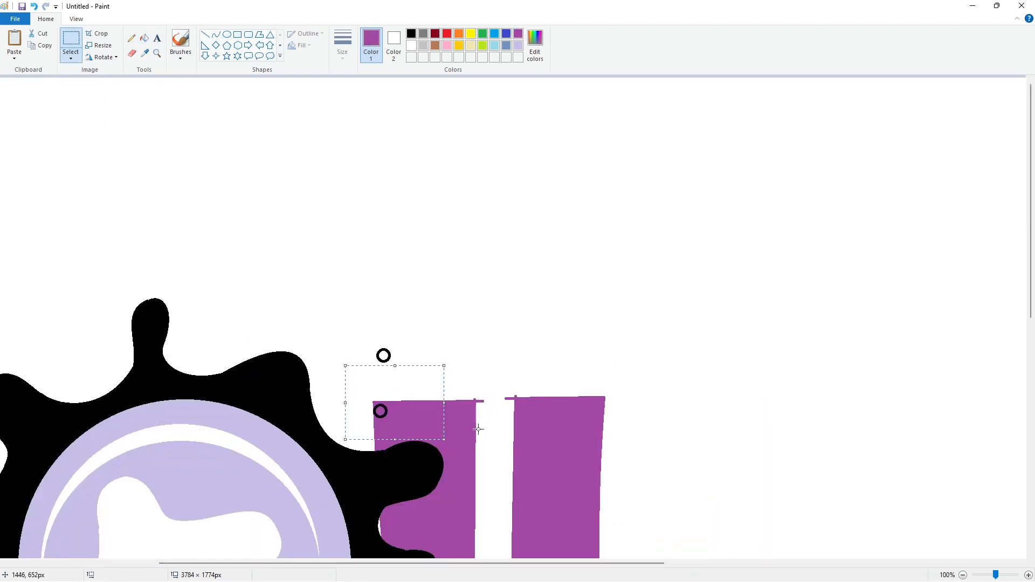
pyautogui.press('Up')
pyautogui.press('Up')
pyautogui.press('Up')
pyautogui.press('Up')
pyautogui.press('Up')
pyautogui.press('Up')
# Round the left arm's outer corner by filling the area outside the circle white and the circle purple.
pyautogui.click(144, 38)
pyautogui.click(411, 46)
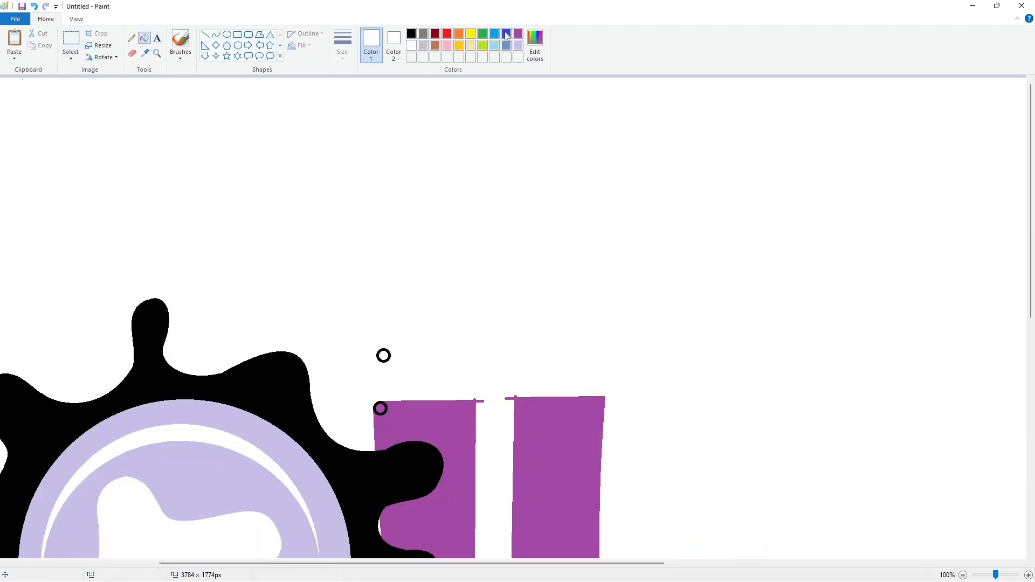
pyautogui.click(517, 33)
pyautogui.click(385, 408)
# Paste another circle and fit it into the inner top corner of the U's left arm.
pyautogui.click(962, 575)
pyautogui.click(1028, 575)
pyautogui.moveTo(420, 563); pyautogui.dragTo(604, 563)
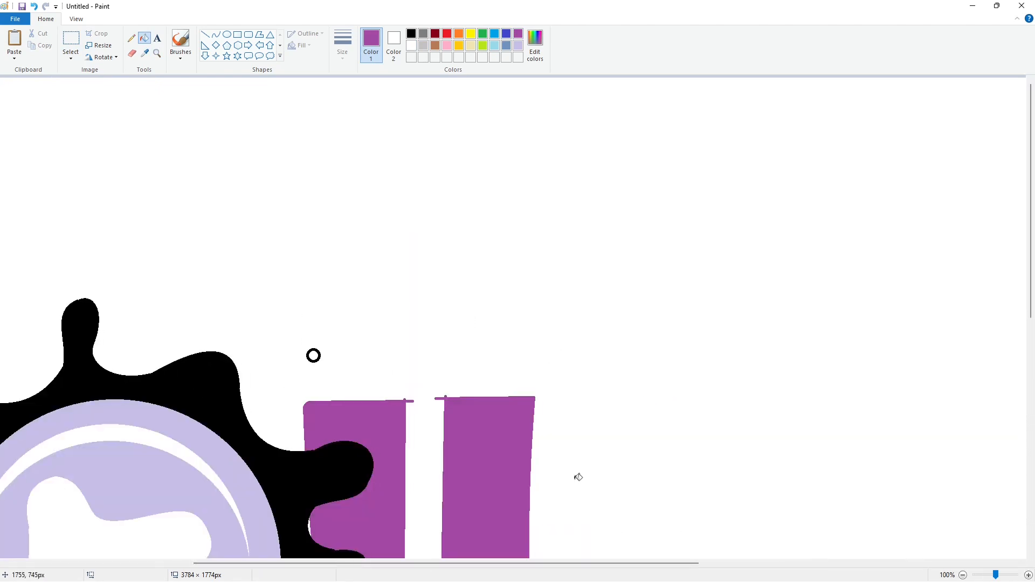
pyautogui.hotkey('ctrl', 'v')
pyautogui.moveTo(38, 123); pyautogui.dragTo(398, 412)
pyautogui.press('Up')
pyautogui.press('Up')
pyautogui.press('Up')
pyautogui.press('Up')
pyautogui.press('Up')
pyautogui.press('Up')
pyautogui.press('Up')
pyautogui.press('Up')
pyautogui.press('Up')
pyautogui.press('Up')
pyautogui.click(525, 418)
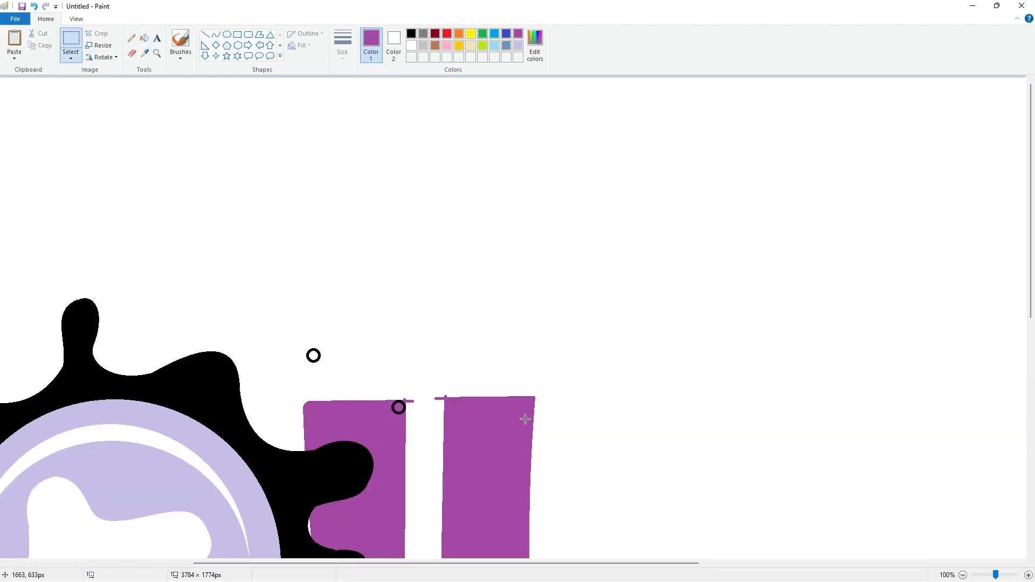
# Place pasted circles in both top corners of the U's right arm.
pyautogui.moveTo(42, 125); pyautogui.dragTo(456, 406)
pyautogui.click(353, 314)
pyautogui.hotkey('ctrl', 'v')
pyautogui.moveTo(39, 124); pyautogui.dragTo(522, 403)
pyautogui.press('Right')
pyautogui.press('Right')
pyautogui.press('Right')
pyautogui.press('Right')
pyautogui.press('Right')
# Round the U's remaining three top corners by filling the leftovers outside the circles white and the circles purple.
pyautogui.click(144, 38)
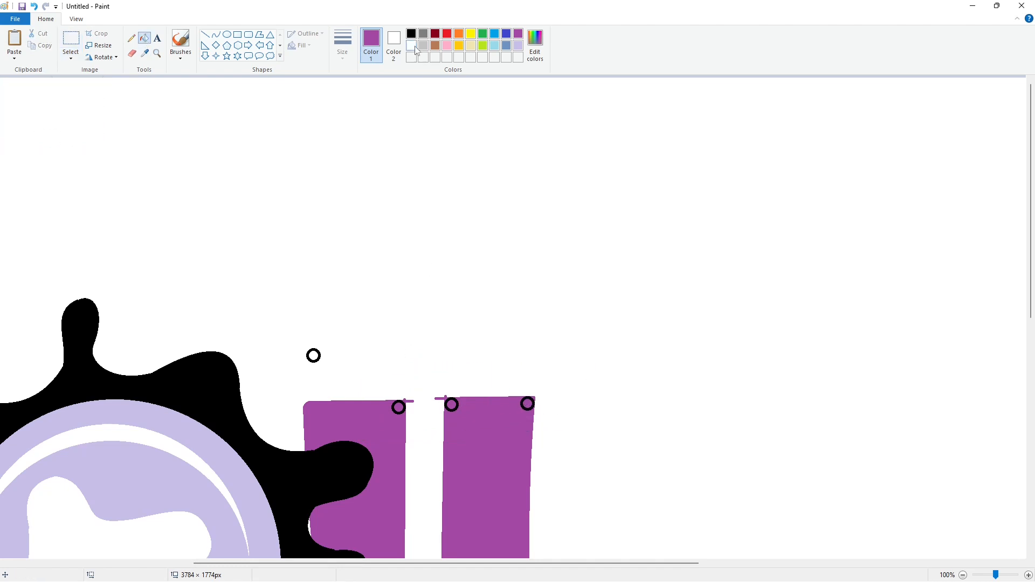
pyautogui.click(410, 45)
pyautogui.click(406, 400)
pyautogui.click(518, 34)
pyautogui.click(403, 405)
pyautogui.click(456, 405)
pyautogui.click(526, 409)
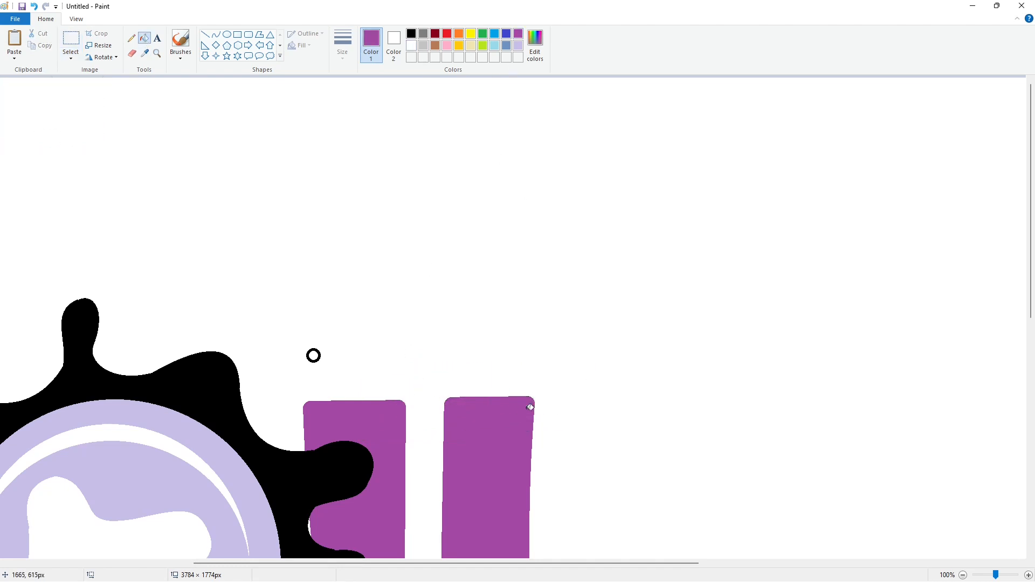
# Draw a long, nearly horizontal purple guide line from beneath the U across the empty area beside it.
pyautogui.scroll(-1, 768, 429)
pyautogui.click(205, 34)
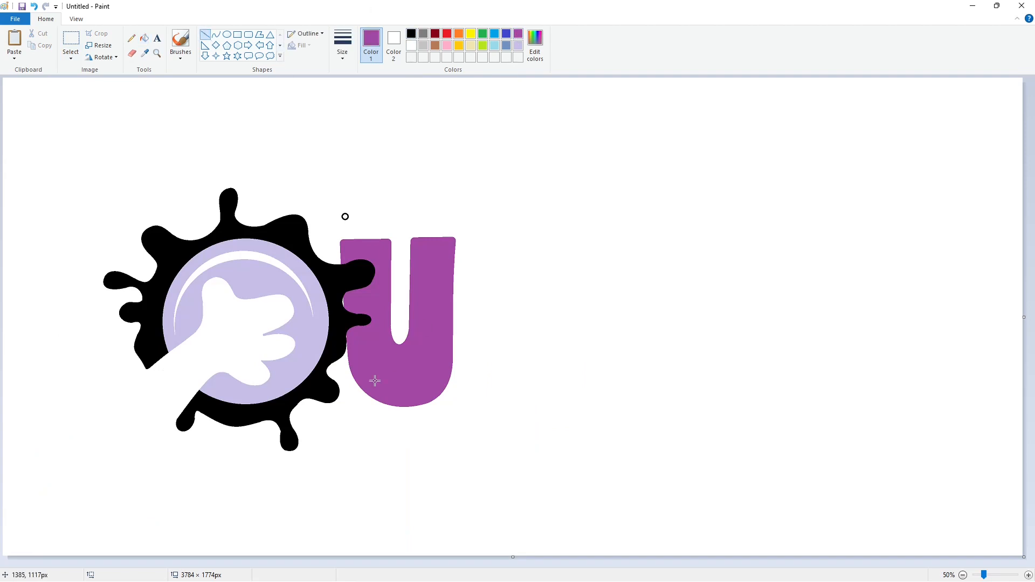
pyautogui.moveTo(375, 412); pyautogui.dragTo(953, 405)
# Draw the outline of a block letter T beside the U with straight black lines.
pyautogui.click(410, 33)
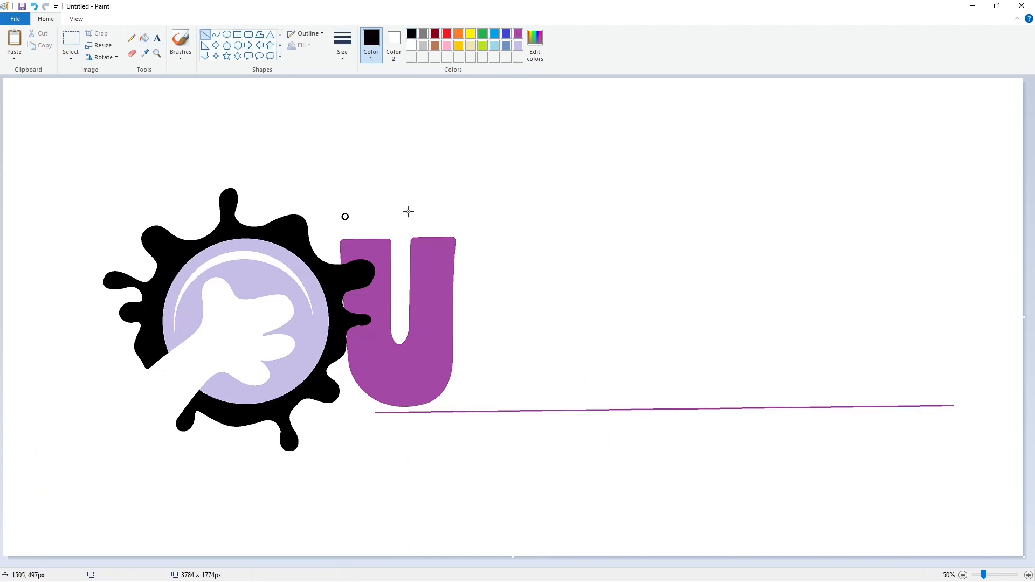
pyautogui.moveTo(462, 232)
pyautogui.mouseDown()
pyautogui.moveTo(462, 311)
pyautogui.moveTo(572, 237)
pyautogui.moveTo(566, 293)
pyautogui.moveTo(461, 292)
pyautogui.moveTo(494, 404)
pyautogui.mouseUp()
pyautogui.moveTo(550, 285)
pyautogui.mouseDown()
pyautogui.moveTo(546, 406)
pyautogui.moveTo(494, 404)
pyautogui.mouseUp()
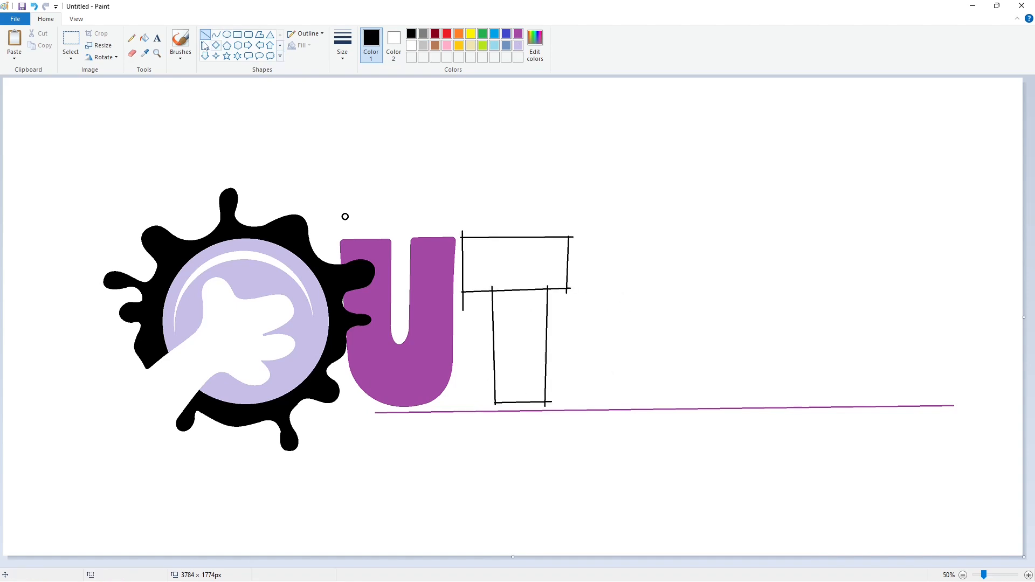
# Fill the T outline with black and recolour the whole letter purple.
pyautogui.click(144, 38)
pyautogui.click(512, 264)
pyautogui.click(518, 34)
pyautogui.click(517, 264)
# Paste copies of the small circle into the four corners of the T's crossbar.
pyautogui.click(1027, 574)
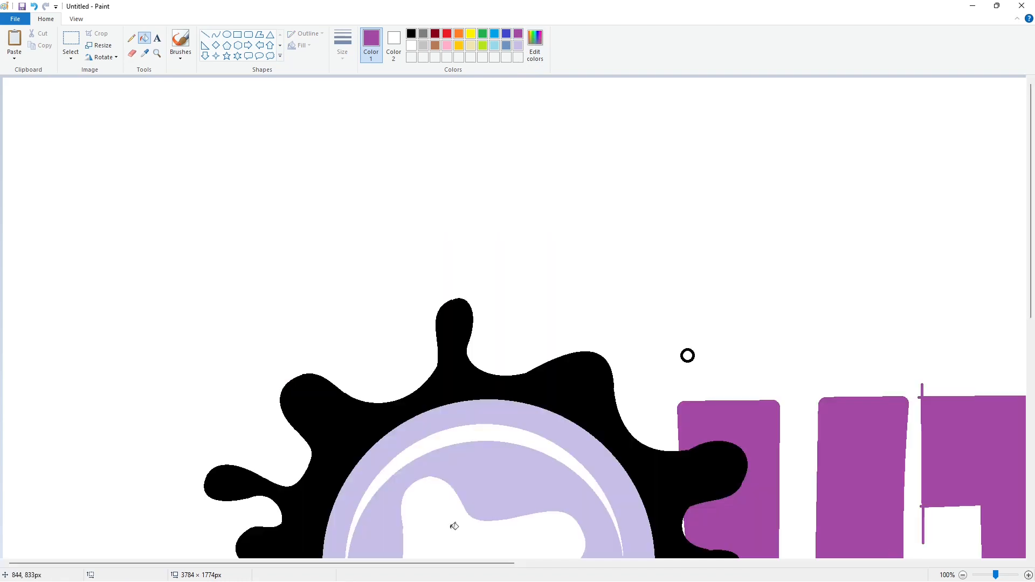
pyautogui.moveTo(409, 562); pyautogui.dragTo(700, 563)
pyautogui.hotkey('ctrl', 'v')
pyautogui.moveTo(43, 127); pyautogui.dragTo(360, 407)
pyautogui.hotkey('ctrl', 'v')
pyautogui.scroll(-3, 409, 236)
pyautogui.moveTo(115, 235); pyautogui.dragTo(133, 241)
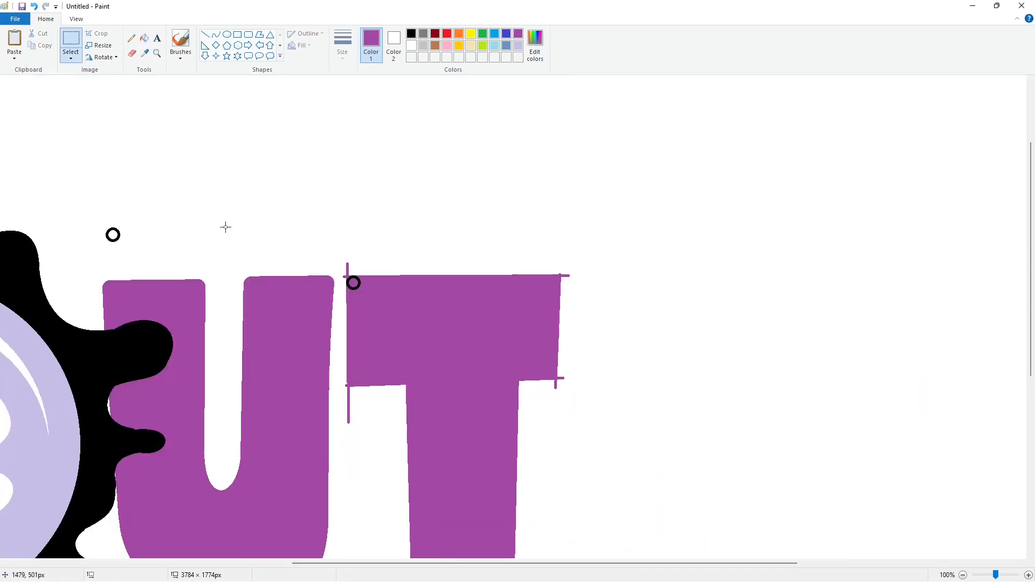
pyautogui.moveTo(81, 129); pyautogui.dragTo(596, 287)
pyautogui.hotkey('ctrl', 'v')
pyautogui.moveTo(70, 115); pyautogui.dragTo(388, 371)
pyautogui.hotkey('ctrl', 'v')
pyautogui.moveTo(39, 123); pyautogui.dragTo(551, 372)
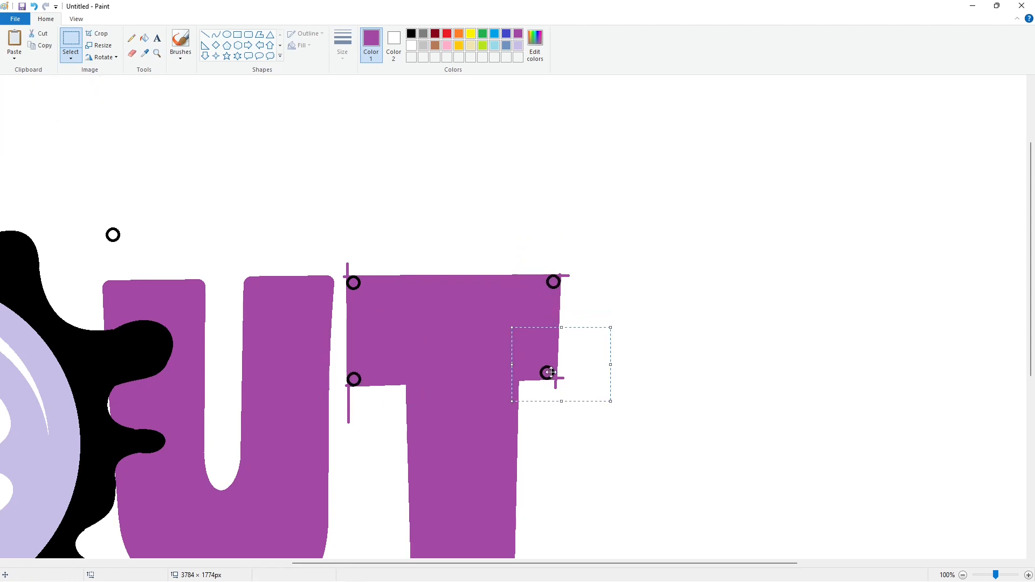
# Paste two more circles into the lower corners of the T's stem.
pyautogui.scroll(-3, 707, 402)
pyautogui.hotkey('ctrl', 'v')
pyautogui.moveTo(47, 114); pyautogui.dragTo(430, 474)
pyautogui.hotkey('ctrl', 'v')
pyautogui.moveTo(58, 102); pyautogui.dragTo(530, 461)
# Round the T's corners by filling the leftover edges white and recolouring the circles and letter purple.
pyautogui.click(154, 92)
pyautogui.click(144, 38)
pyautogui.click(411, 45)
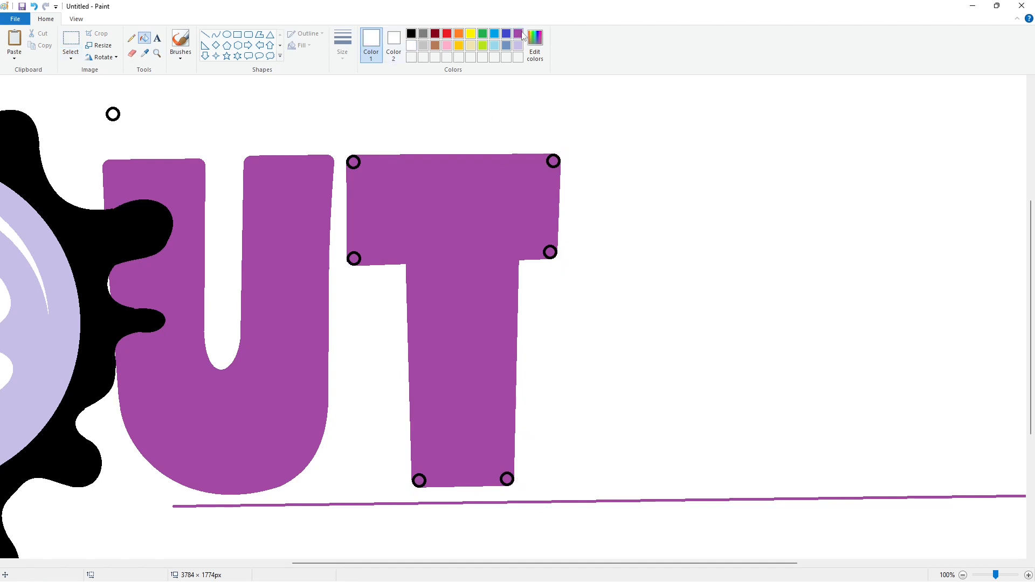
pyautogui.click(410, 34)
pyautogui.click(442, 210)
pyautogui.click(518, 34)
pyautogui.click(474, 215)
# Draw the outline of a block letter F beside the T with straight black lines.
pyautogui.click(962, 574)
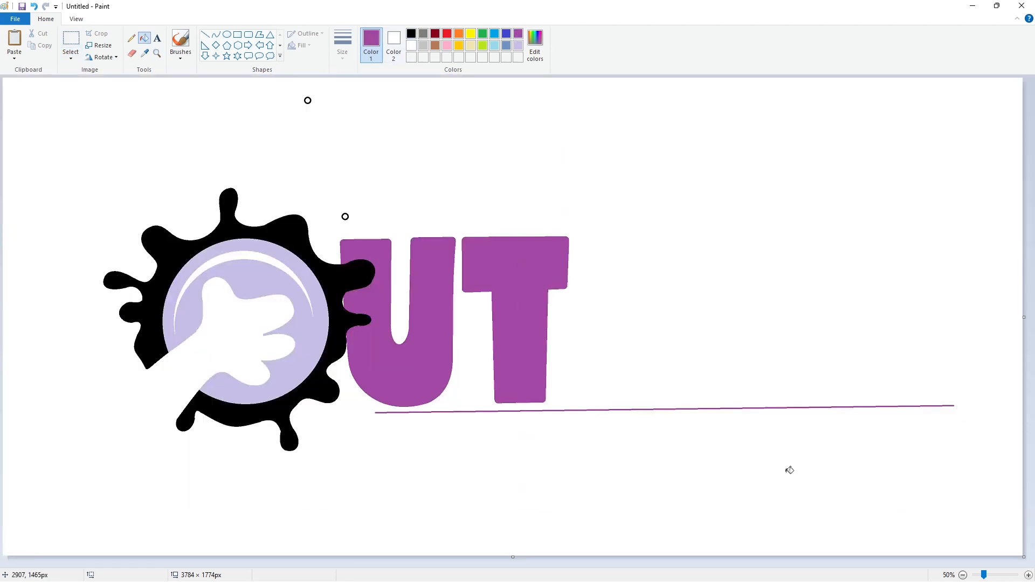
pyautogui.click(205, 35)
pyautogui.click(410, 34)
pyautogui.moveTo(578, 215); pyautogui.dragTo(579, 405)
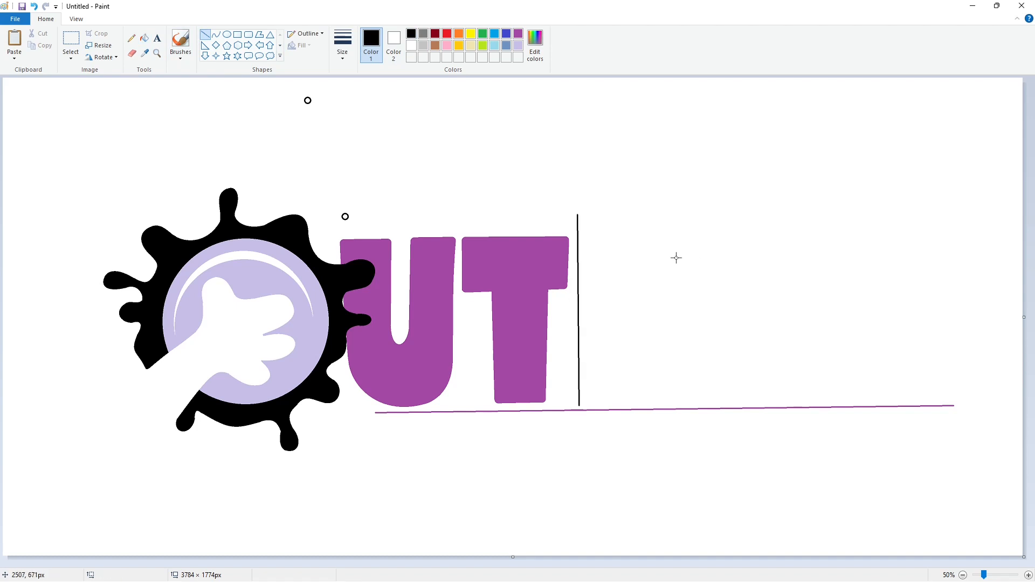
pyautogui.moveTo(574, 236); pyautogui.dragTo(667, 233)
pyautogui.moveTo(660, 229)
pyautogui.mouseDown()
pyautogui.moveTo(660, 365)
pyautogui.moveTo(621, 405)
pyautogui.mouseUp()
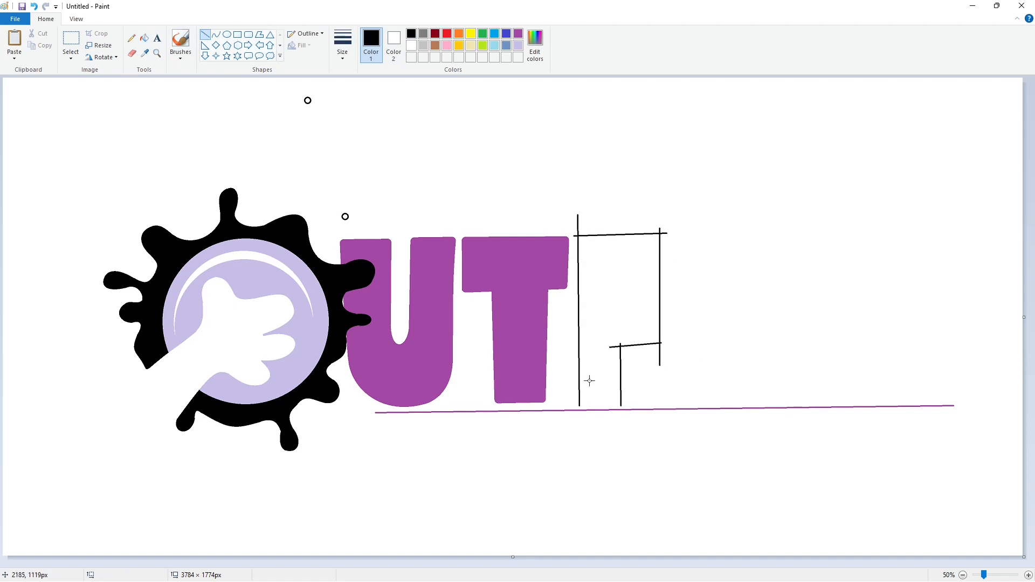
pyautogui.moveTo(607, 278); pyautogui.dragTo(607, 279)
pyautogui.moveTo(663, 295); pyautogui.dragTo(606, 294)
pyautogui.click(613, 284)
# Fill the F outline with black and recolour the whole letter purple.
pyautogui.click(144, 37)
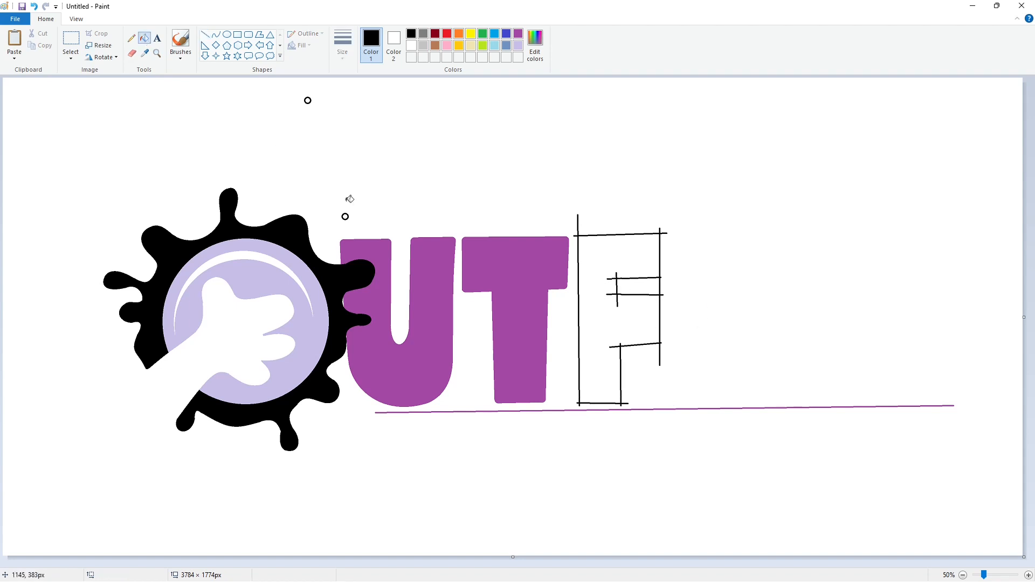
pyautogui.click(644, 324)
pyautogui.click(1028, 575)
pyautogui.hscroll(10, 582, 225)
pyautogui.click(516, 34)
pyautogui.click(625, 431)
pyautogui.scroll(-3, 771, 451)
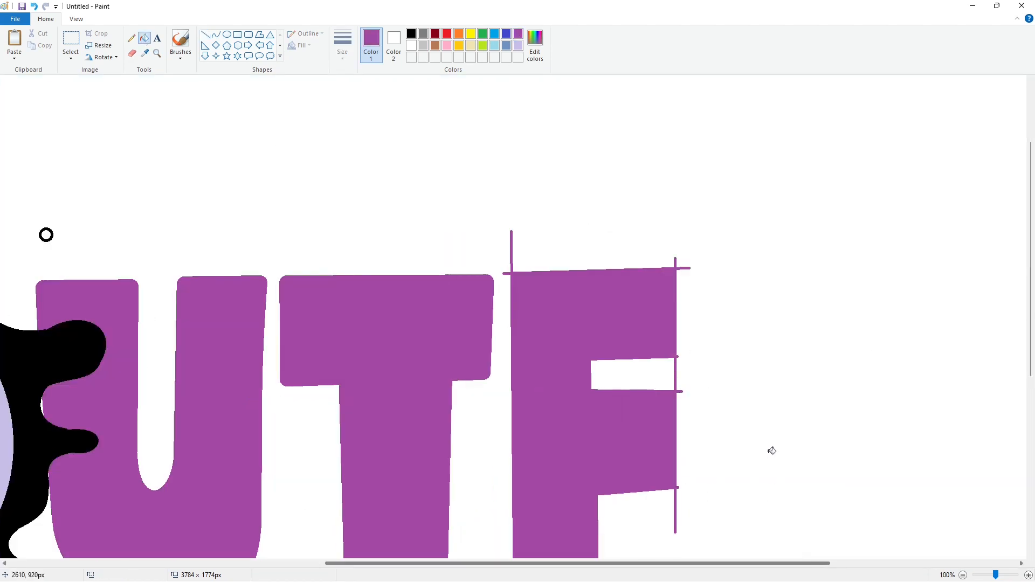
# Paste circles into the outer corners of the F's upper arm and the upper corner of its middle arm.
pyautogui.moveTo(610, 563); pyautogui.dragTo(654, 563)
pyautogui.hotkey('ctrl', 'v')
pyautogui.moveTo(40, 120); pyautogui.dragTo(432, 277)
pyautogui.hotkey('ctrl', 'v')
pyautogui.moveTo(57, 122); pyautogui.dragTo(600, 276)
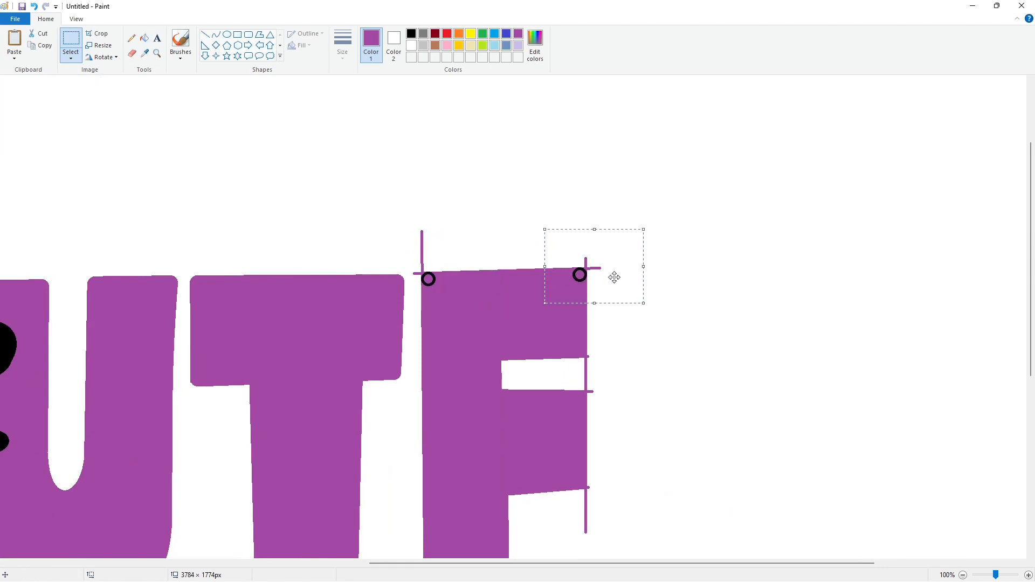
pyautogui.moveTo(49, 124); pyautogui.dragTo(591, 351)
pyautogui.click(710, 351)
pyautogui.hotkey('ctrl', 'v')
pyautogui.moveTo(74, 103); pyautogui.dragTo(617, 380)
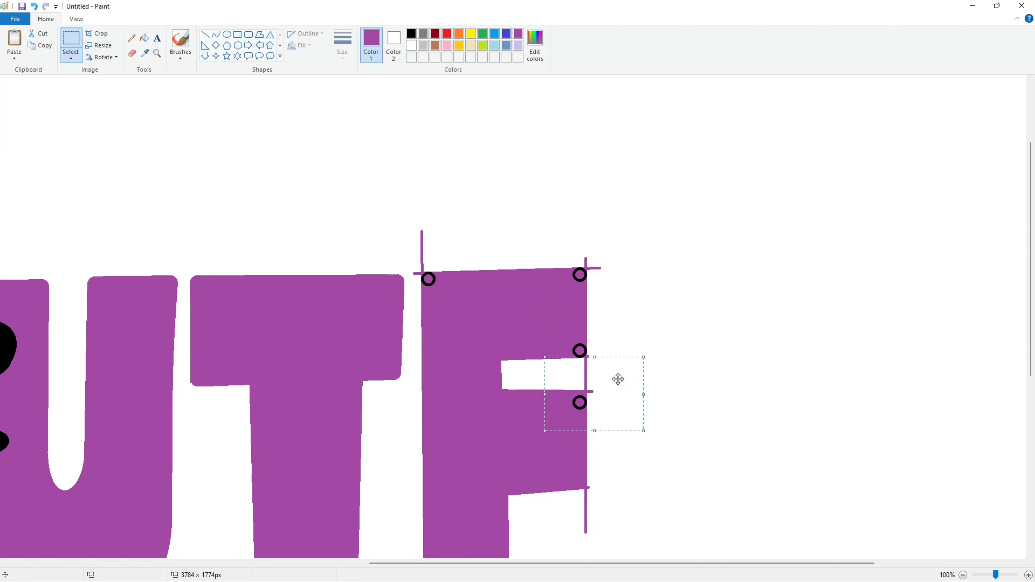
# Paste three more circles into the lower corner of the F's middle arm and both corners of its stem base.
pyautogui.scroll(-2, 688, 393)
pyautogui.hotkey('ctrl', 'v')
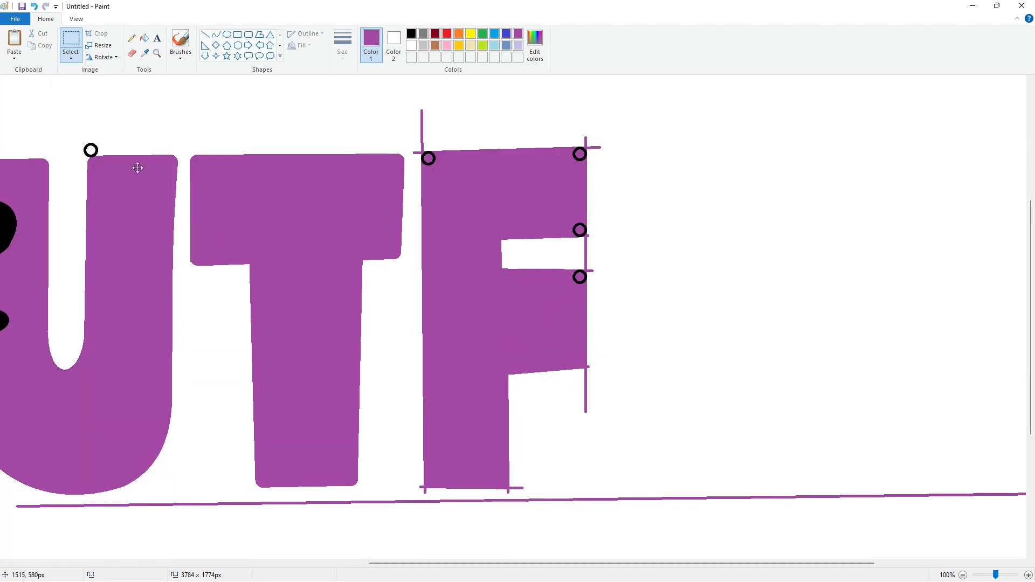
pyautogui.moveTo(139, 167); pyautogui.dragTo(628, 376)
pyautogui.click(713, 364)
pyautogui.hotkey('ctrl', 'v')
pyautogui.moveTo(44, 114); pyautogui.dragTo(439, 477)
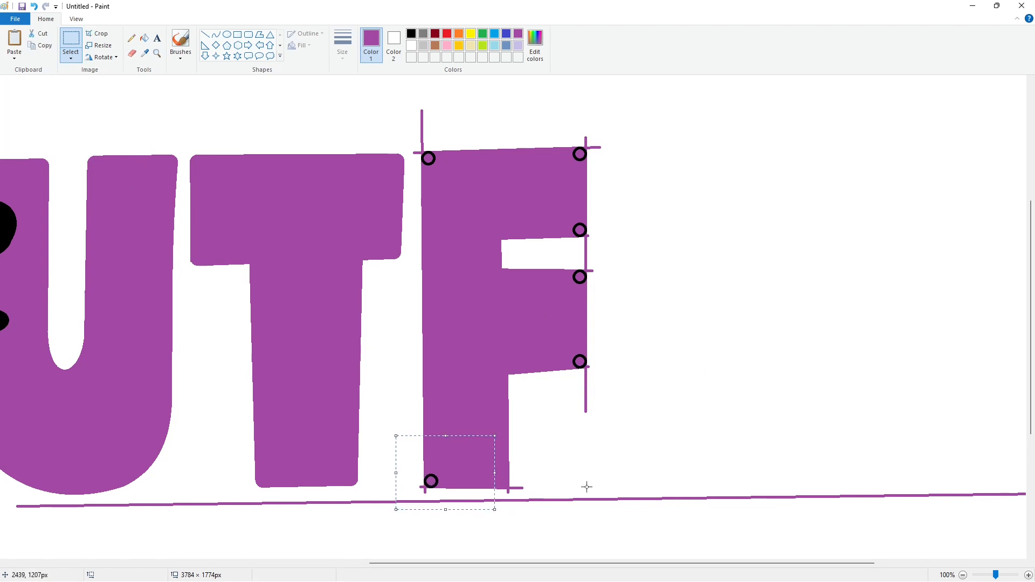
pyautogui.moveTo(38, 124); pyautogui.dragTo(501, 481)
# Round the F's corners by filling the leftover edges white and recolouring the circles and letter purple.
pyautogui.click(144, 38)
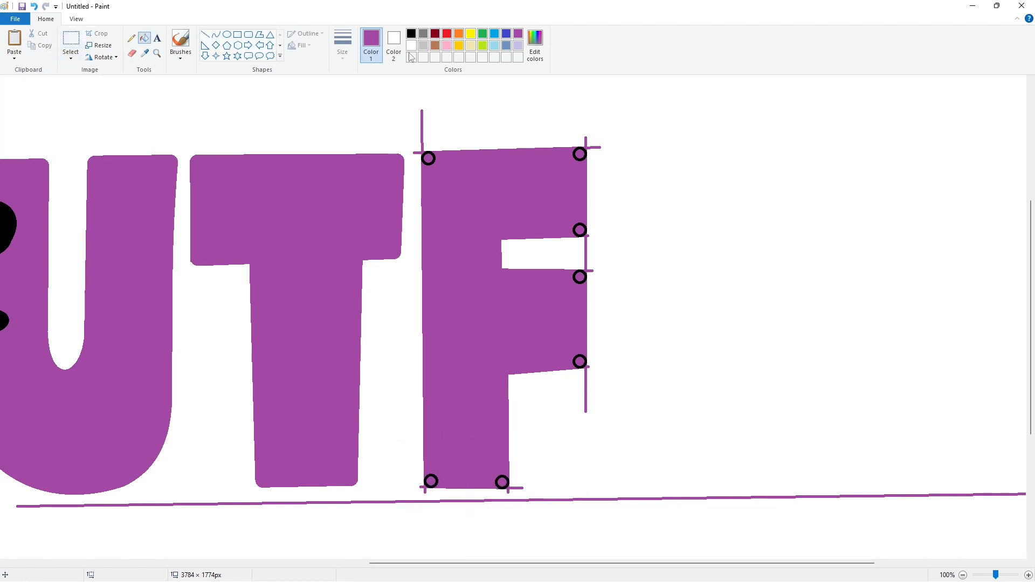
pyautogui.click(410, 45)
pyautogui.click(422, 129)
pyautogui.click(586, 378)
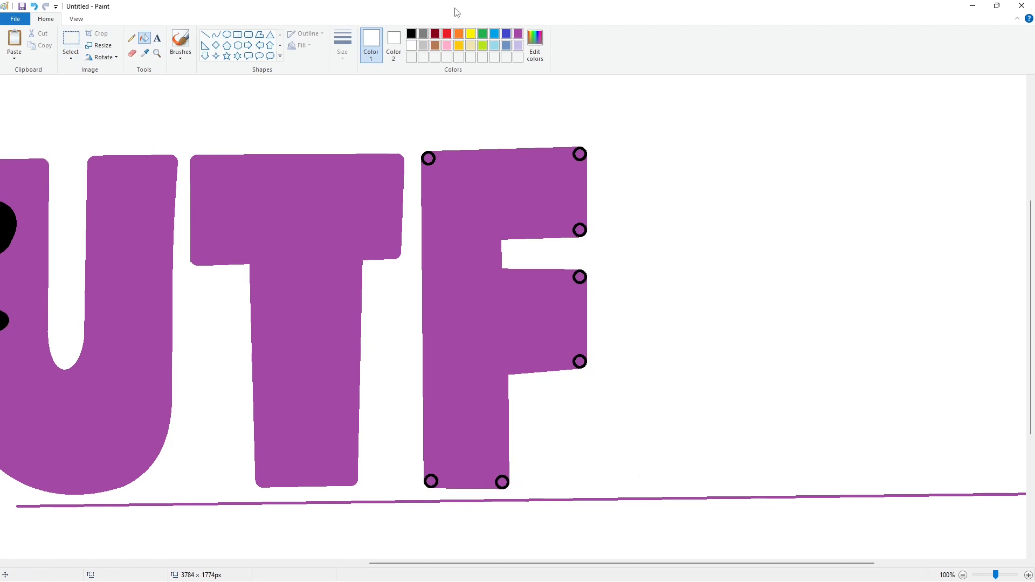
pyautogui.click(411, 33)
pyautogui.click(474, 205)
pyautogui.click(518, 34)
pyautogui.click(539, 200)
# Draw a short upright rectangle outline for the letter i beside the F with straight black lines.
pyautogui.click(962, 575)
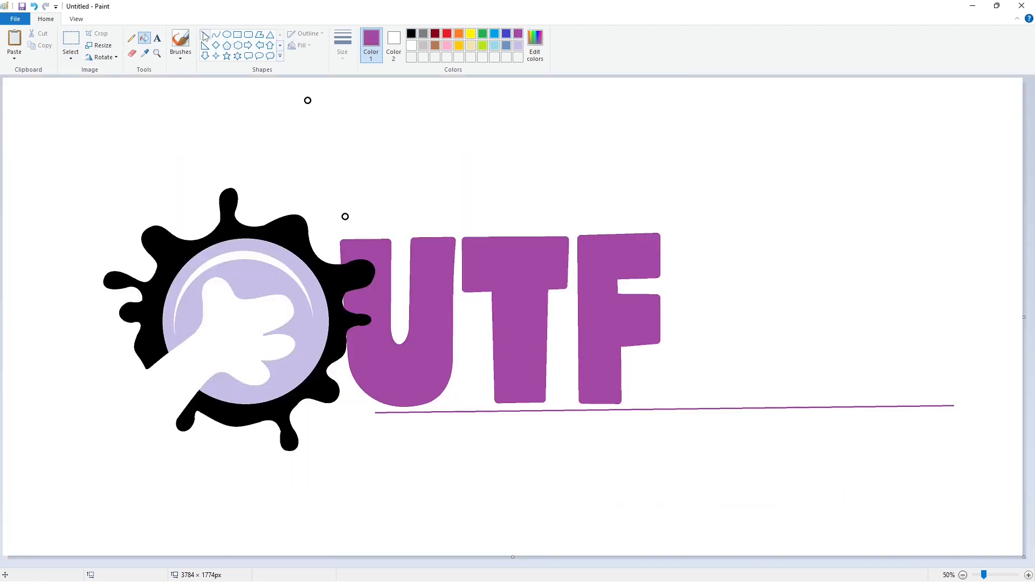
pyautogui.click(205, 35)
pyautogui.click(411, 33)
pyautogui.moveTo(672, 294); pyautogui.dragTo(673, 403)
pyautogui.moveTo(669, 294)
pyautogui.mouseDown()
pyautogui.moveTo(722, 294)
pyautogui.moveTo(722, 400)
pyautogui.mouseUp()
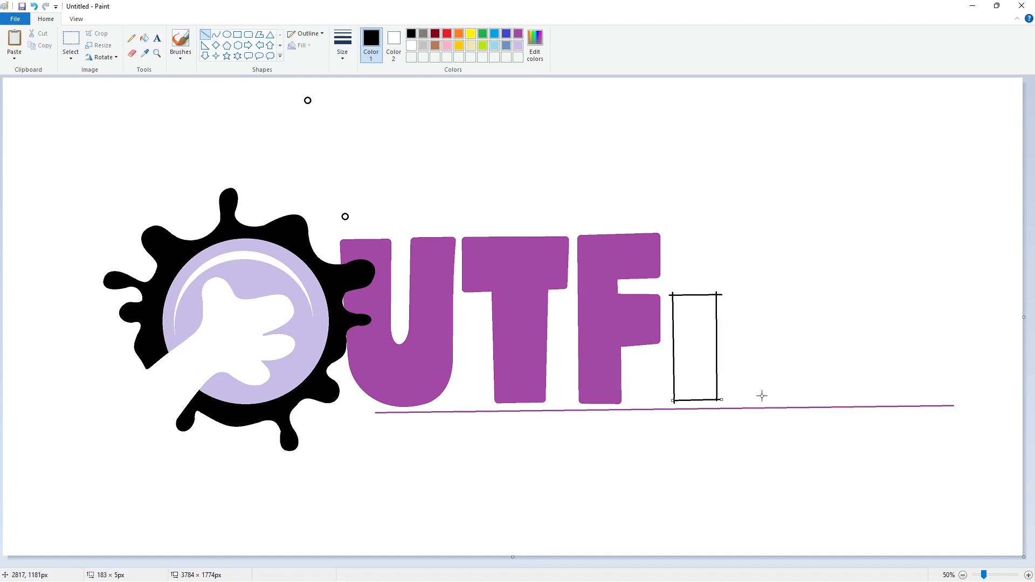
# Fill the i outline with black and recolour the whole shape purple.
pyautogui.click(145, 37)
pyautogui.click(699, 331)
pyautogui.click(1028, 575)
pyautogui.scroll(-3, 647, 539)
pyautogui.moveTo(452, 562); pyautogui.dragTo(843, 562)
pyautogui.scroll(1, 755, 431)
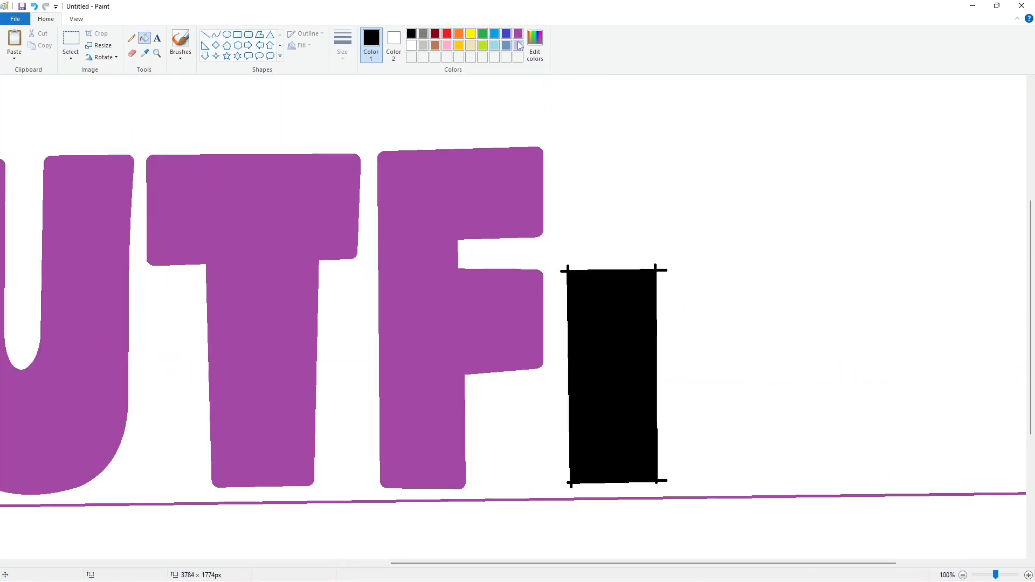
pyautogui.click(518, 33)
pyautogui.click(613, 321)
# Place circles in the two upper corners of the i and nudge the second one up into alignment.
pyautogui.click(70, 39)
pyautogui.moveTo(539, 305); pyautogui.dragTo(637, 231)
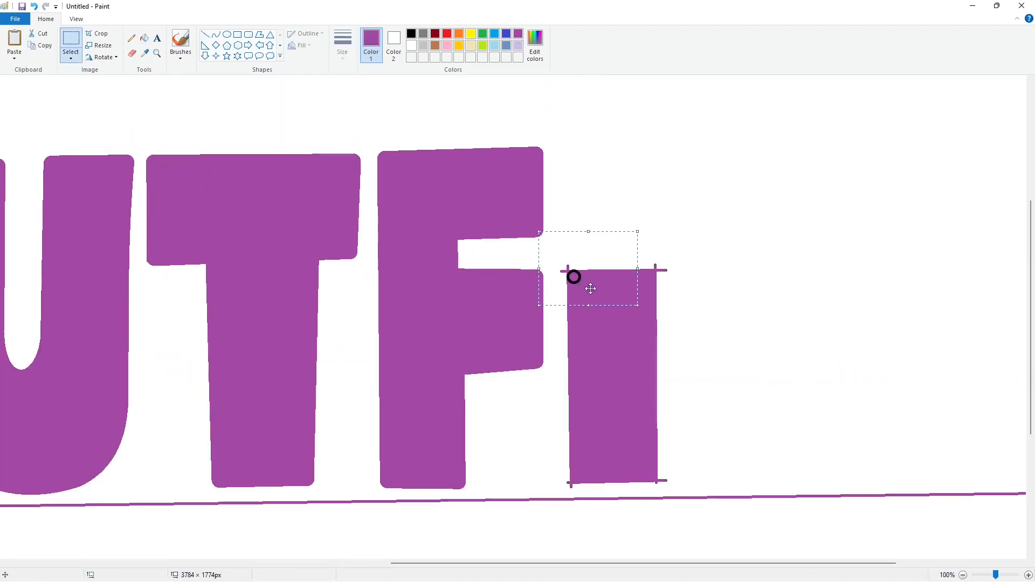
pyautogui.moveTo(608, 563); pyautogui.dragTo(709, 563)
pyautogui.hotkey('ctrl', 'v')
pyautogui.moveTo(58, 124); pyautogui.dragTo(468, 281)
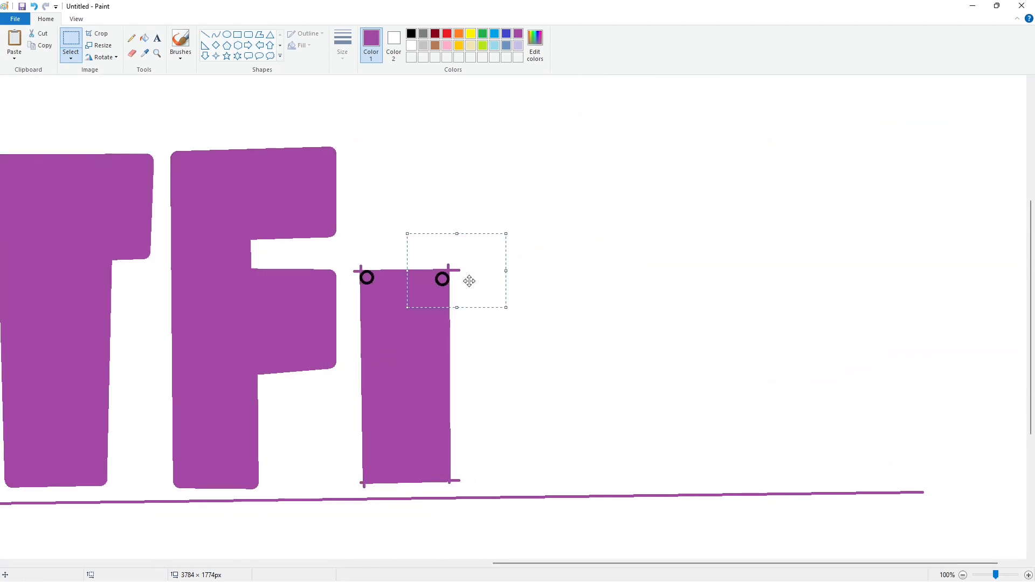
pyautogui.press('Up')
pyautogui.press('Up')
pyautogui.press('Up')
pyautogui.press('Up')
pyautogui.press('Up')
pyautogui.press('Up')
# Paste two more circles into the lower corners of the i.
pyautogui.hotkey('ctrl', 'v')
pyautogui.moveTo(46, 115); pyautogui.dragTo(379, 469)
pyautogui.click(496, 458)
pyautogui.hotkey('ctrl', 'v')
pyautogui.moveTo(74, 113); pyautogui.dragTo(478, 466)
# Round the i's corners by filling the leftover edges white and recolouring the circles and letter purple.
pyautogui.click(144, 38)
pyautogui.click(411, 45)
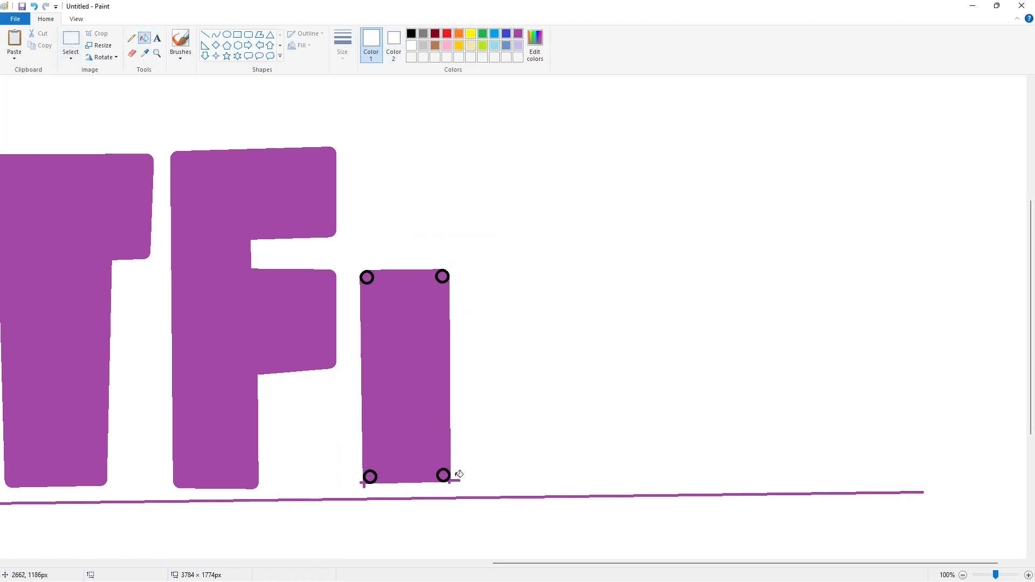
pyautogui.click(411, 34)
pyautogui.click(405, 377)
pyautogui.click(518, 33)
pyautogui.click(405, 377)
# Draw the outline of a second block T, its crossbar reaching over the i, with straight black lines.
pyautogui.click(962, 575)
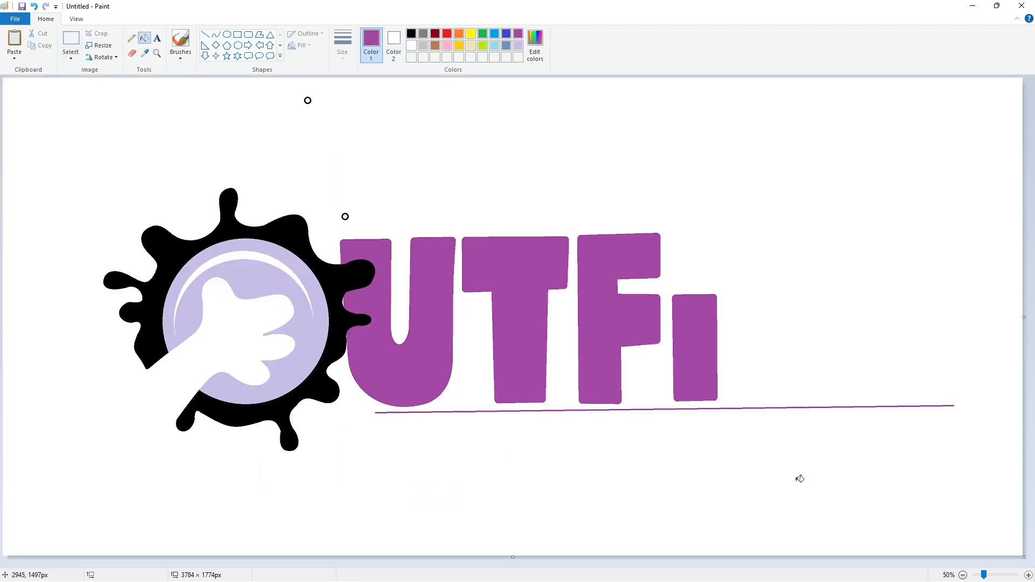
pyautogui.click(205, 34)
pyautogui.click(411, 33)
pyautogui.moveTo(674, 234)
pyautogui.mouseDown()
pyautogui.moveTo(823, 240)
pyautogui.moveTo(672, 285)
pyautogui.mouseUp()
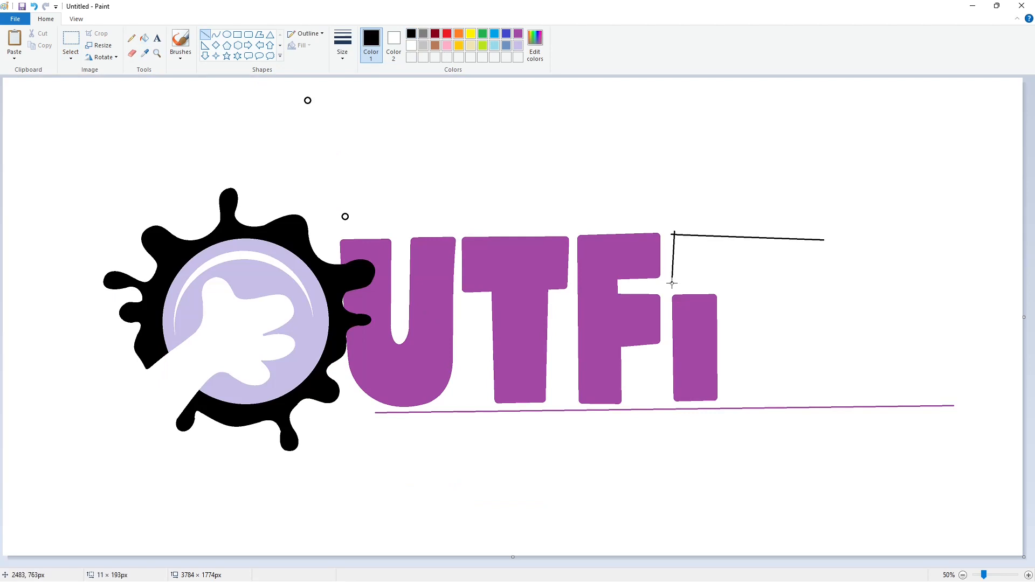
pyautogui.moveTo(806, 289); pyautogui.dragTo(767, 293)
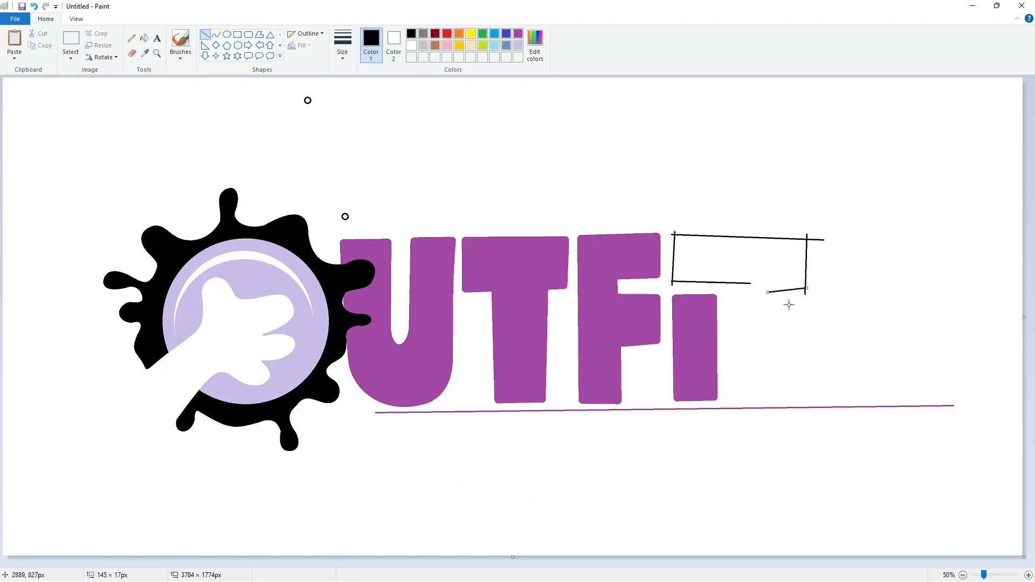
pyautogui.moveTo(733, 330); pyautogui.dragTo(734, 402)
pyautogui.moveTo(783, 290); pyautogui.dragTo(791, 401)
# Fill the second T's outline with black and recolour the whole letter purple.
pyautogui.click(143, 38)
pyautogui.click(706, 251)
pyautogui.click(517, 33)
pyautogui.click(774, 335)
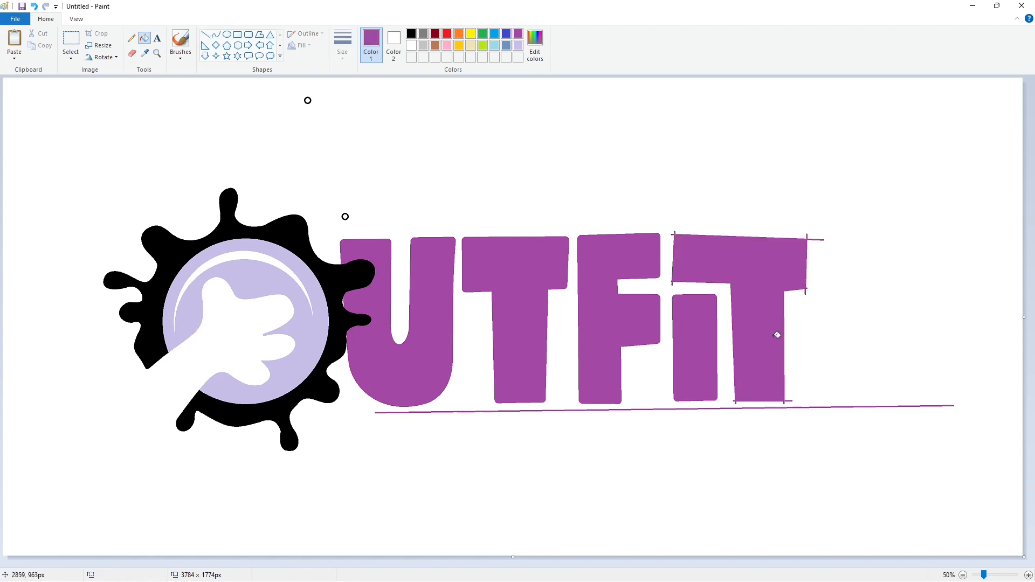
# Paste circles into the four corners of the second T's crossbar.
pyautogui.click(1027, 574)
pyautogui.moveTo(490, 563); pyautogui.dragTo(960, 563)
pyautogui.scroll(-3, 692, 461)
pyautogui.click(71, 41)
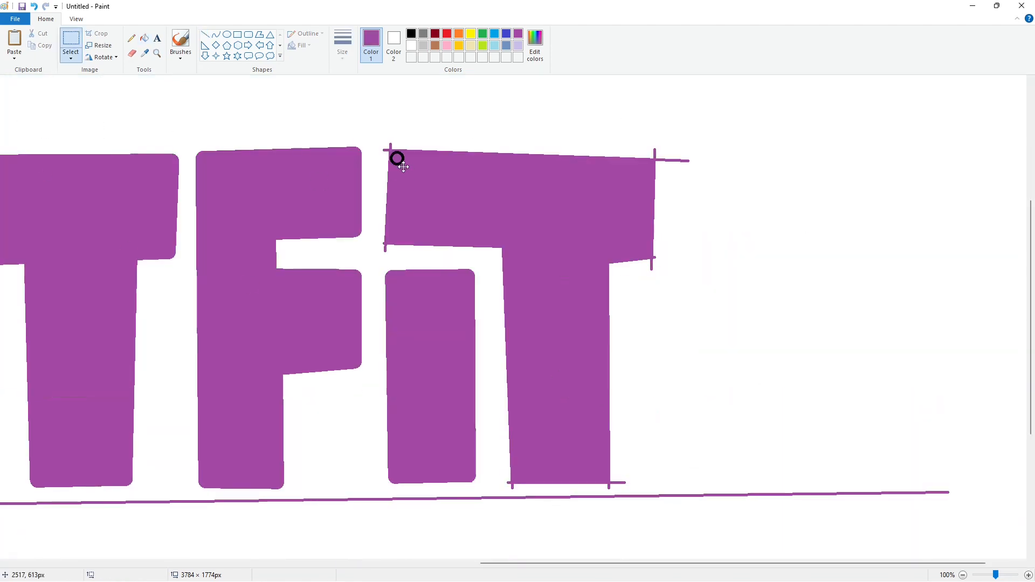
pyautogui.moveTo(361, 111); pyautogui.dragTo(459, 185)
pyautogui.hotkey('ctrl', 'v')
pyautogui.moveTo(50, 120); pyautogui.dragTo(406, 237)
pyautogui.click(571, 247)
pyautogui.hotkey('ctrl', 'v')
pyautogui.moveTo(60, 126); pyautogui.dragTo(672, 172)
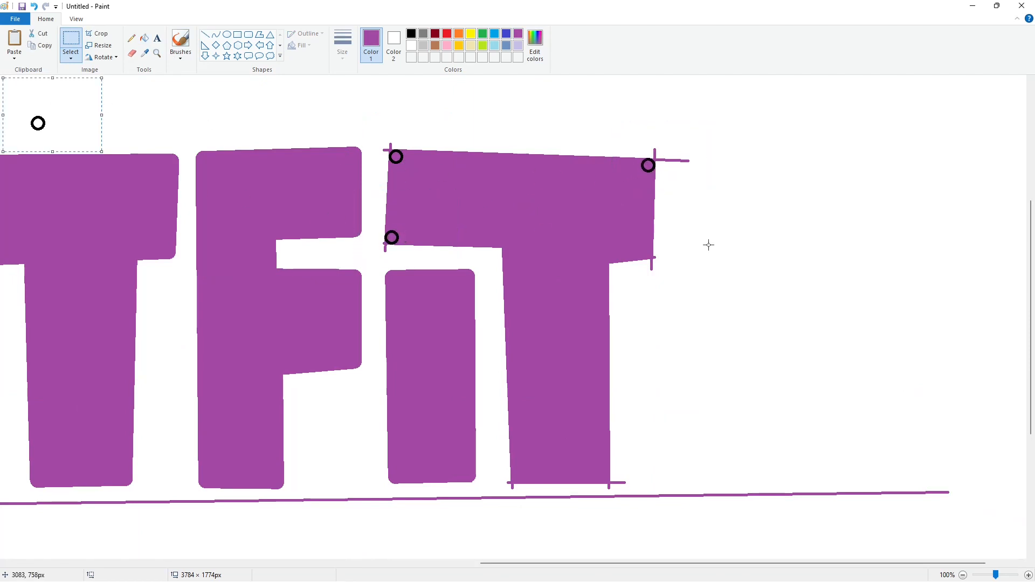
pyautogui.moveTo(81, 117); pyautogui.dragTo(688, 246)
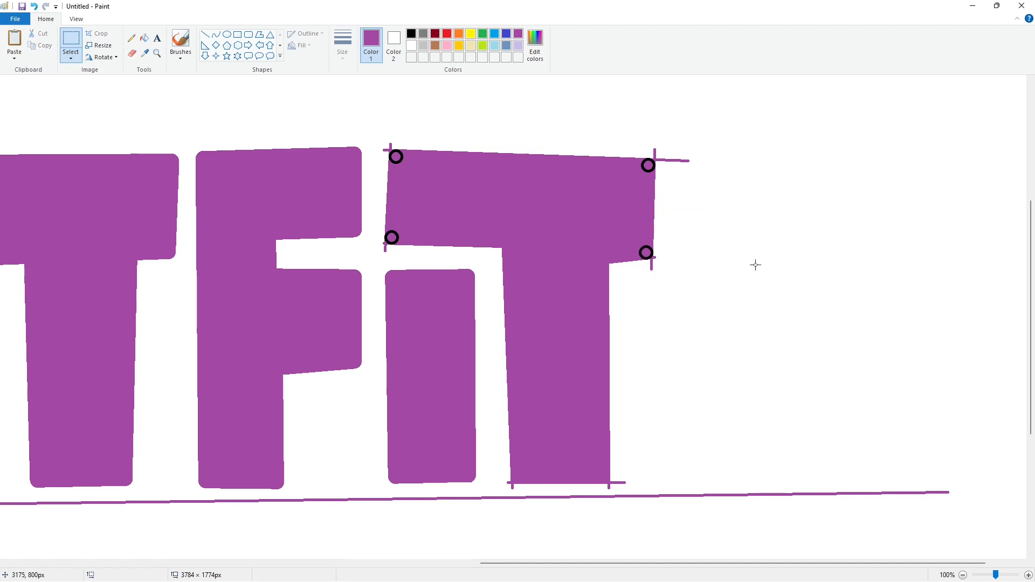
# Paste two more circles into the lower corners of the second T's stem.
pyautogui.hotkey('ctrl', 'v')
pyautogui.moveTo(64, 143); pyautogui.dragTo(545, 494)
pyautogui.click(663, 473)
pyautogui.hotkey('ctrl', 'v')
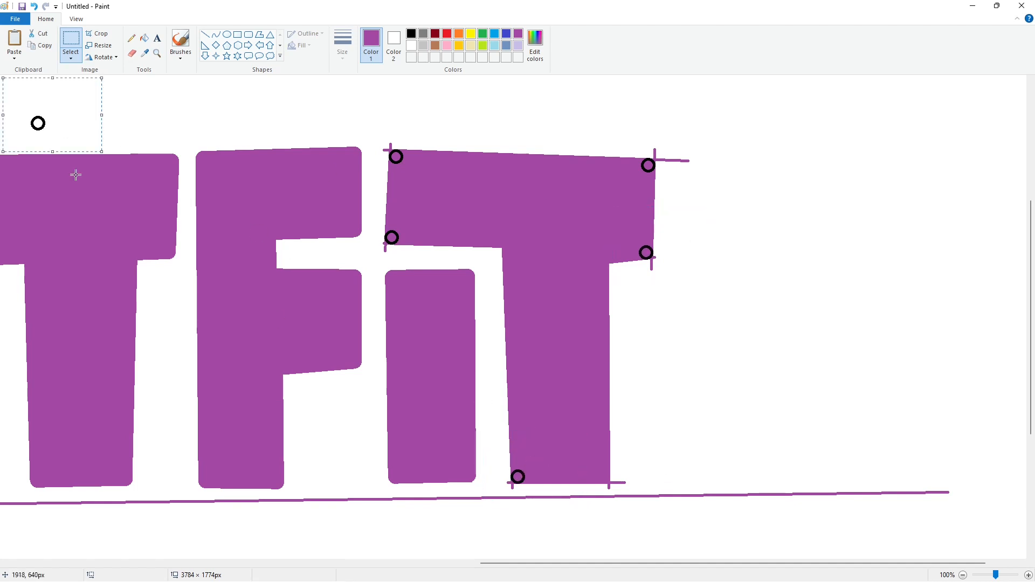
pyautogui.moveTo(56, 125); pyautogui.dragTo(621, 477)
# Round the second T's corners by filling the leftover edges white and recolouring the circles and letter purple.
pyautogui.click(144, 39)
pyautogui.click(411, 45)
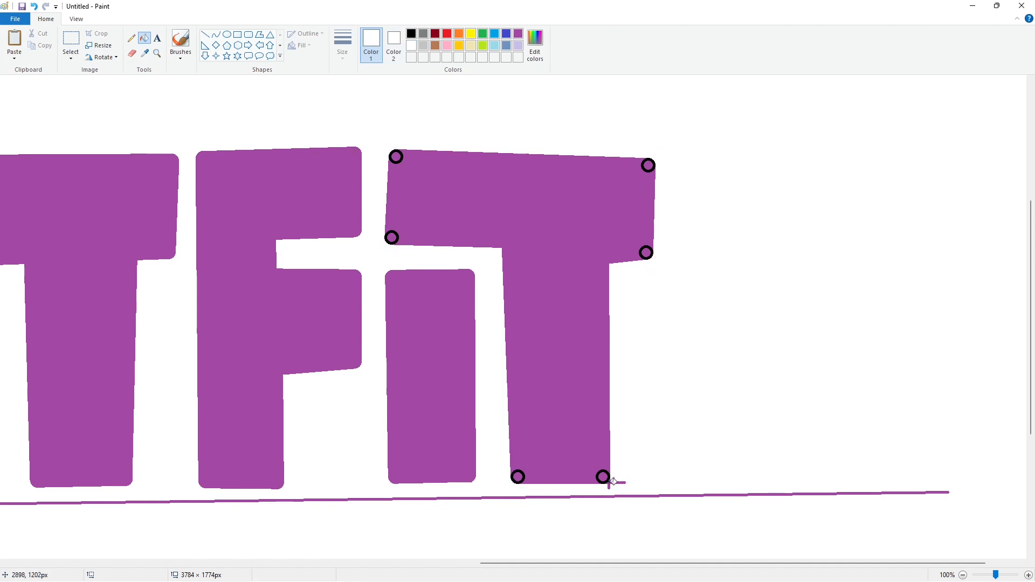
pyautogui.click(610, 483)
pyautogui.click(411, 34)
pyautogui.click(523, 209)
pyautogui.click(517, 34)
pyautogui.click(555, 215)
# Draw the straight black left and top edges of a block 7 beside the T, undoing the straight diagonal.
pyautogui.click(962, 575)
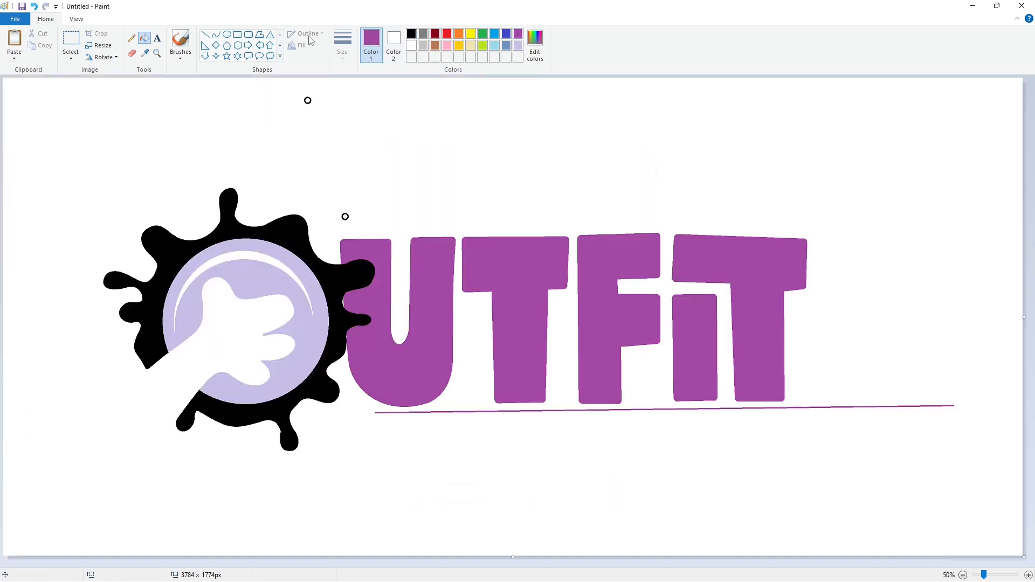
pyautogui.click(205, 34)
pyautogui.click(411, 33)
pyautogui.moveTo(816, 234); pyautogui.dragTo(819, 310)
pyautogui.moveTo(814, 238)
pyautogui.mouseDown()
pyautogui.moveTo(955, 237)
pyautogui.moveTo(859, 400)
pyautogui.mouseUp()
pyautogui.hotkey('ctrl', 'z')
# Draw the 7's long outer diagonal as a slightly bent black curve down to the baseline.
pyautogui.click(215, 35)
pyautogui.moveTo(925, 236); pyautogui.dragTo(859, 402)
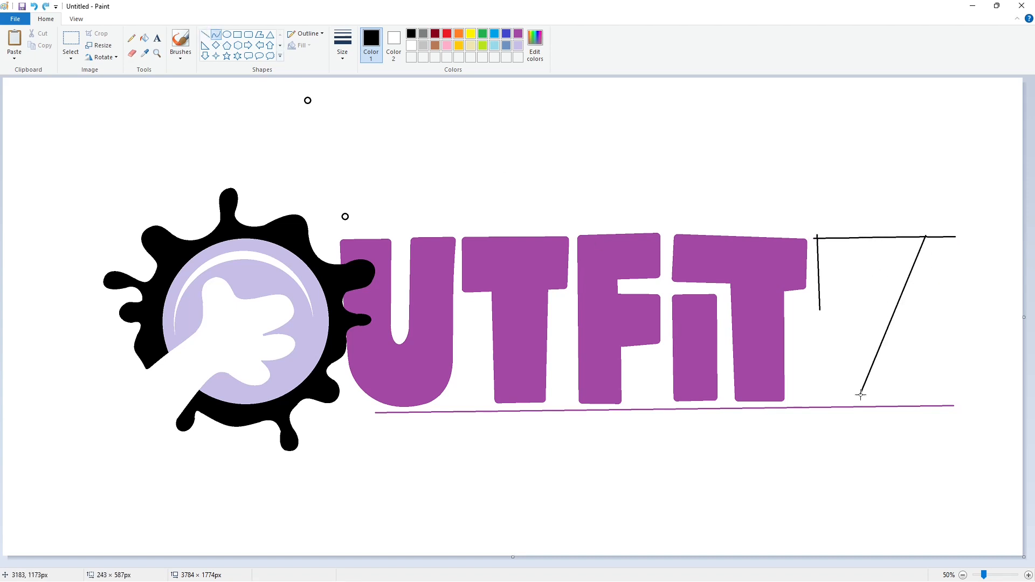
pyautogui.moveTo(912, 259); pyautogui.dragTo(904, 280)
pyautogui.click(904, 279)
pyautogui.click(937, 345)
# Complete the 7's outline with the lower edge of its bar, a curved inner diagonal and a base line.
pyautogui.click(204, 33)
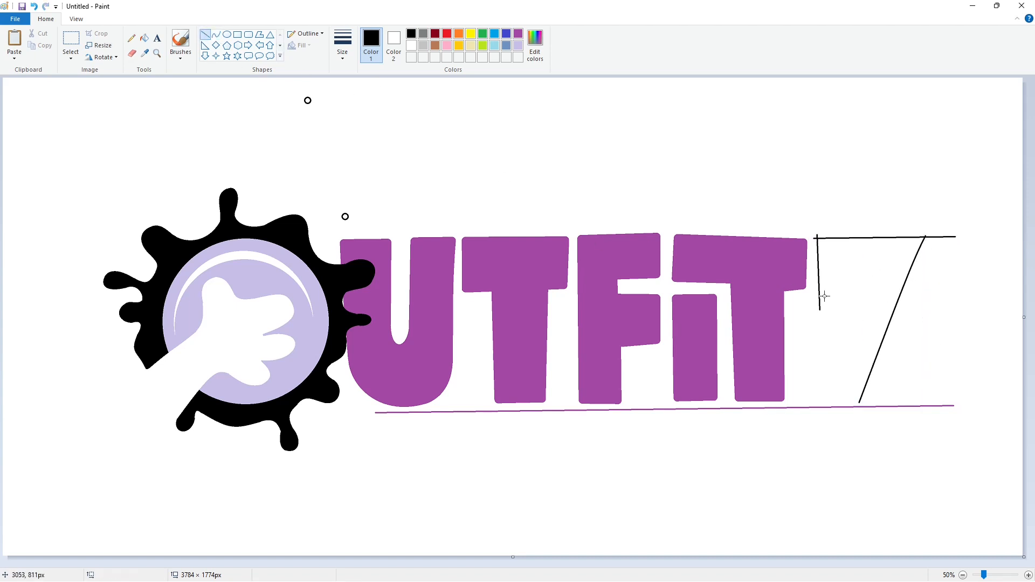
pyautogui.moveTo(814, 294)
pyautogui.mouseDown()
pyautogui.moveTo(863, 294)
pyautogui.moveTo(798, 403)
pyautogui.mouseUp()
pyautogui.click(215, 34)
pyautogui.click(824, 351)
pyautogui.click(824, 351)
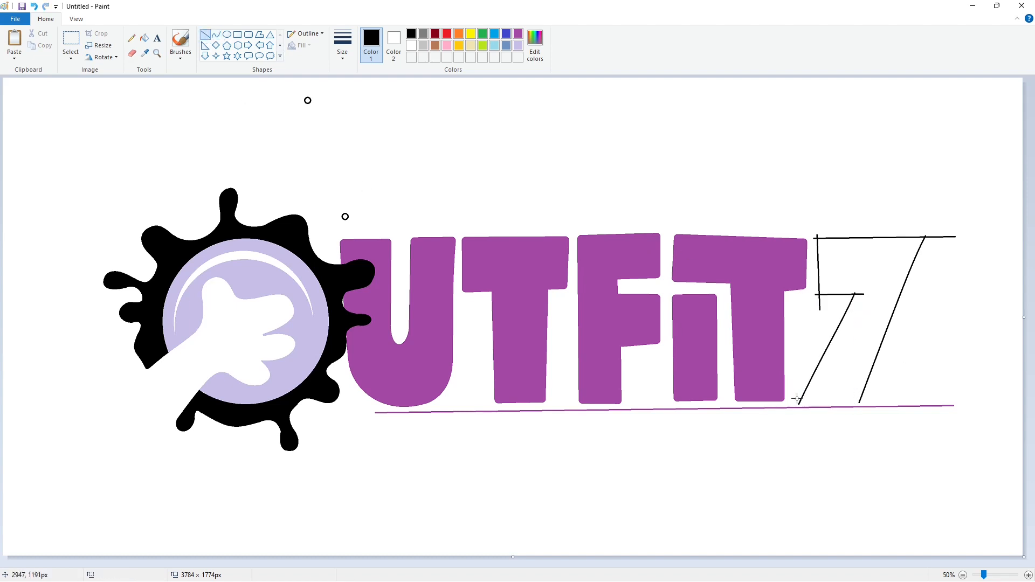
pyautogui.moveTo(873, 400); pyautogui.dragTo(873, 400)
# Fill the 7's outline with black and recolour the whole digit purple.
pyautogui.click(144, 38)
pyautogui.click(841, 263)
pyautogui.click(517, 34)
pyautogui.click(862, 302)
# Place circles in the three outer corners of the 7's top bar.
pyautogui.click(962, 575)
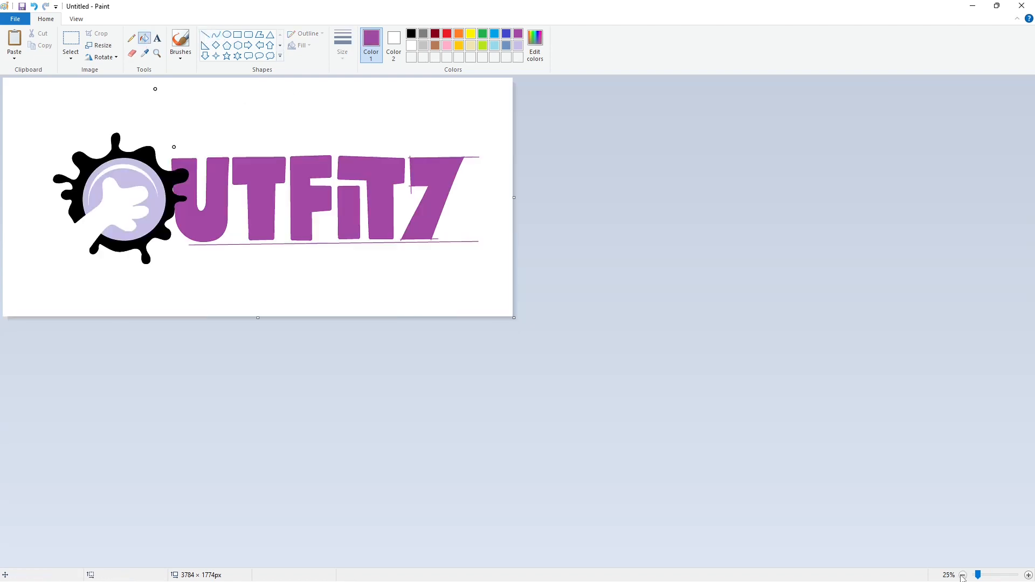
pyautogui.click(1028, 575)
pyautogui.click(1027, 575)
pyautogui.moveTo(462, 567); pyautogui.dragTo(964, 567)
pyautogui.click(71, 38)
pyautogui.moveTo(582, 117); pyautogui.dragTo(681, 191)
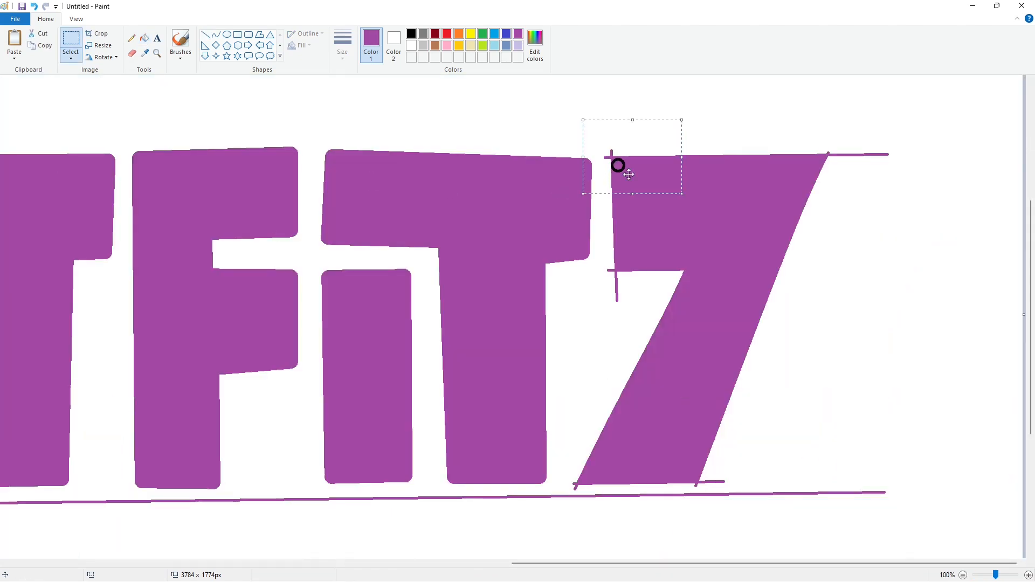
pyautogui.hotkey('ctrl', 'c')
pyautogui.hotkey('ctrl', 'v')
pyautogui.moveTo(41, 130); pyautogui.dragTo(634, 259)
pyautogui.hotkey('ctrl', 'v')
pyautogui.moveTo(41, 128); pyautogui.dragTo(820, 167)
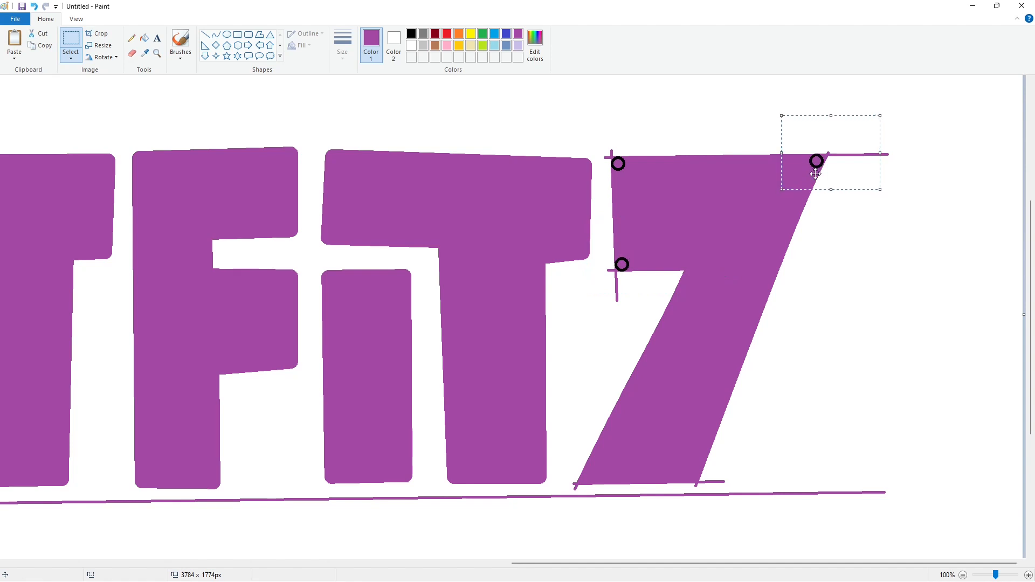
pyautogui.hotkey('ctrl', 'v')
pyautogui.moveTo(42, 128); pyautogui.dragTo(819, 167)
pyautogui.click(851, 211)
# Paste two more circles into the lower corners of the 7's stem.
pyautogui.moveTo(58, 112); pyautogui.dragTo(607, 467)
pyautogui.hotkey('ctrl', 'v')
pyautogui.moveTo(38, 123); pyautogui.dragTo(693, 476)
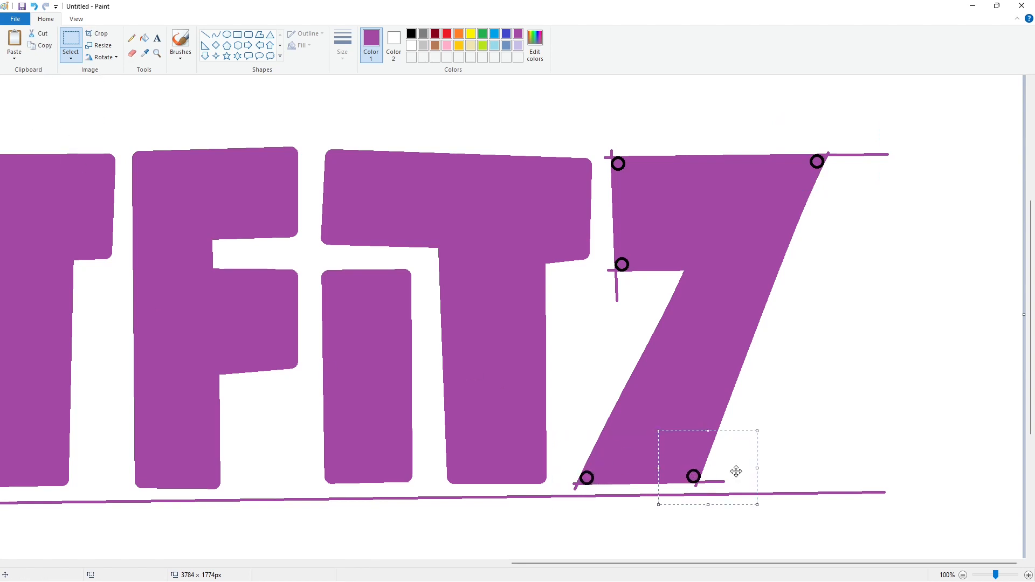
# Round the 7's corners by filling the leftover edges white and recolouring the circles and digit purple.
pyautogui.click(144, 38)
pyautogui.click(412, 45)
pyautogui.click(610, 155)
pyautogui.click(825, 156)
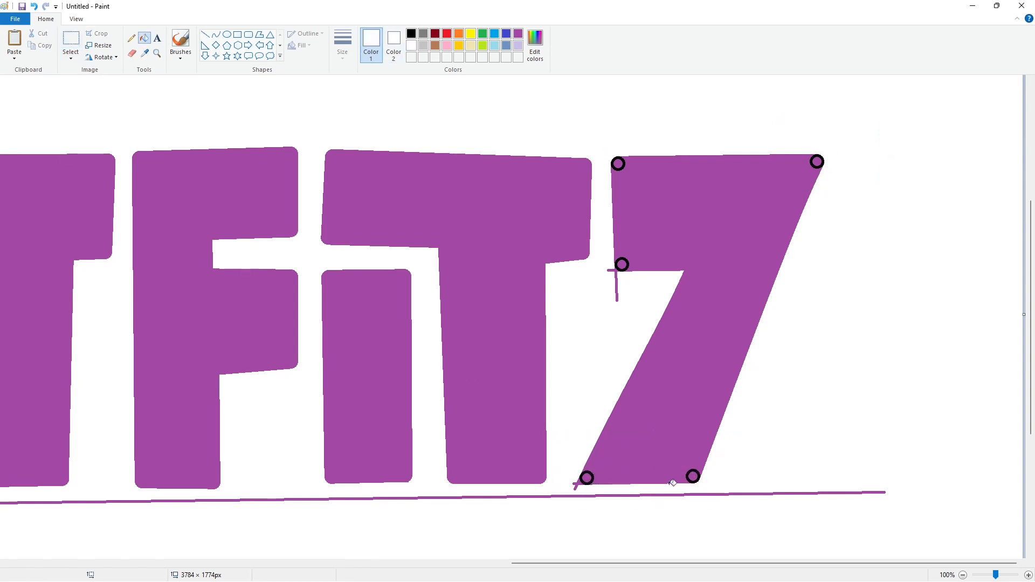
pyautogui.click(620, 275)
pyautogui.click(411, 34)
pyautogui.click(687, 178)
pyautogui.click(518, 33)
pyautogui.click(695, 217)
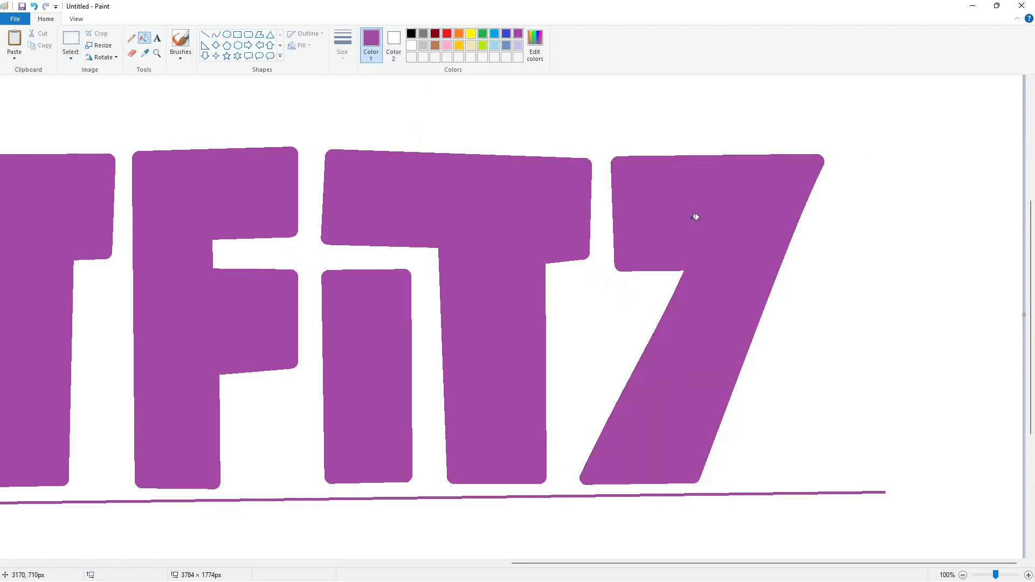
# Remove the purple guide line beneath the lettering by filling it with white.
pyautogui.click(962, 575)
pyautogui.click(411, 45)
pyautogui.click(488, 410)
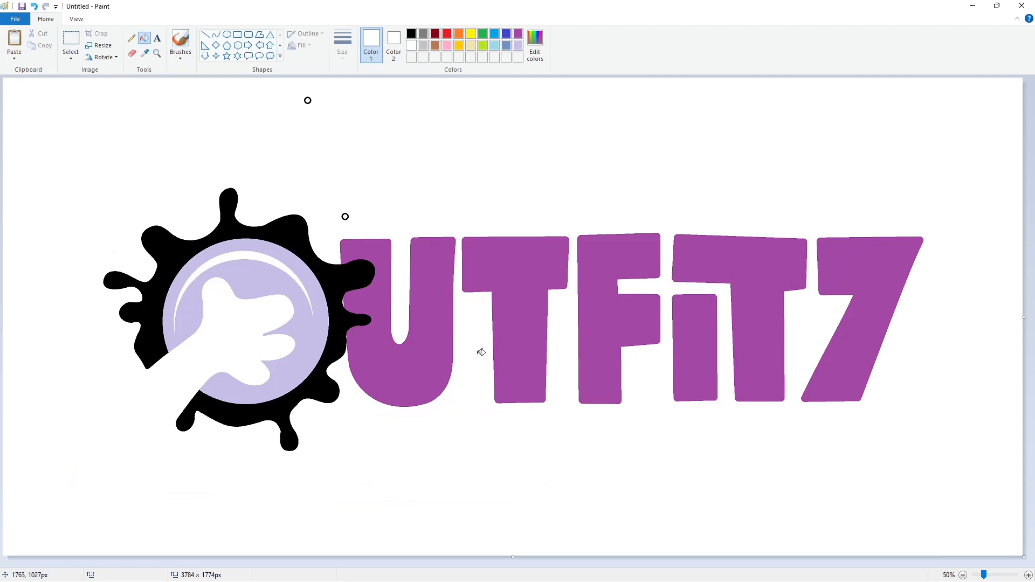
# Mix a custom bright green with red 118, green 210 and blue 15 and add it to the palette.
pyautogui.click(482, 46)
pyautogui.click(534, 44)
pyautogui.moveTo(547, 230); pyautogui.dragTo(545, 234)
pyautogui.click(632, 276)
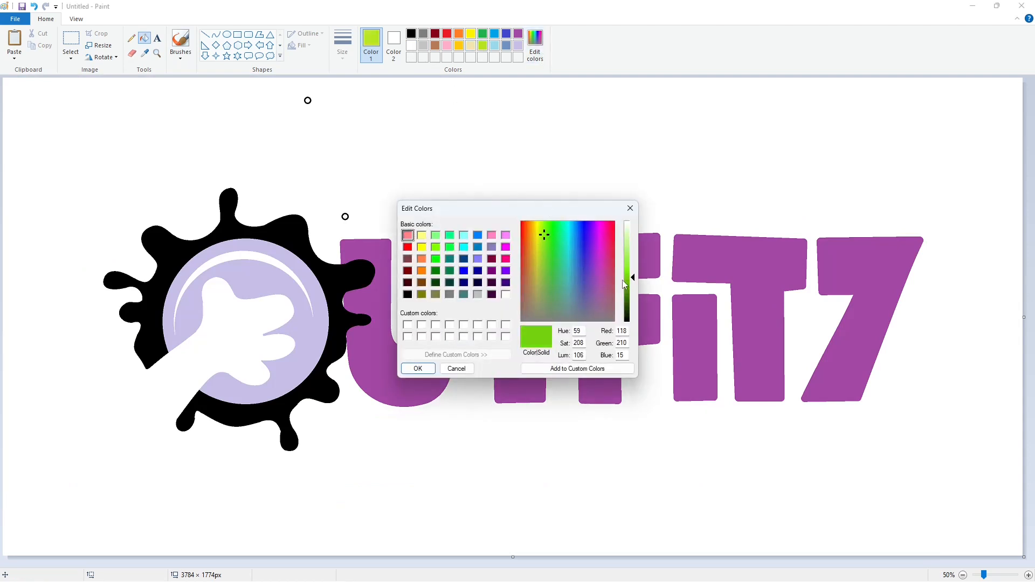
pyautogui.click(418, 369)
# Fill the emblem's lavender disc and the letters U, T, F, i and T with red.
pyautogui.click(447, 33)
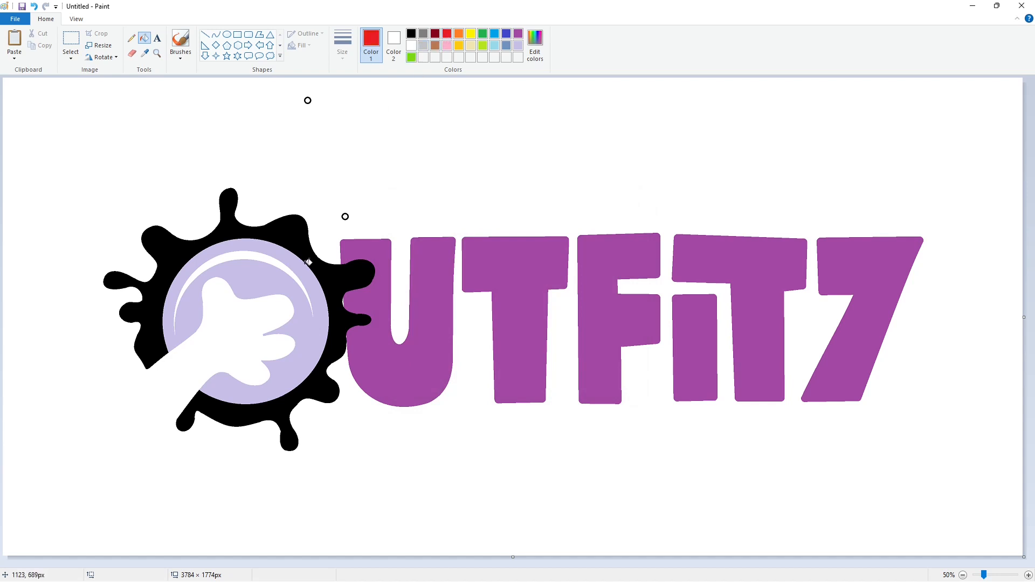
pyautogui.click(273, 283)
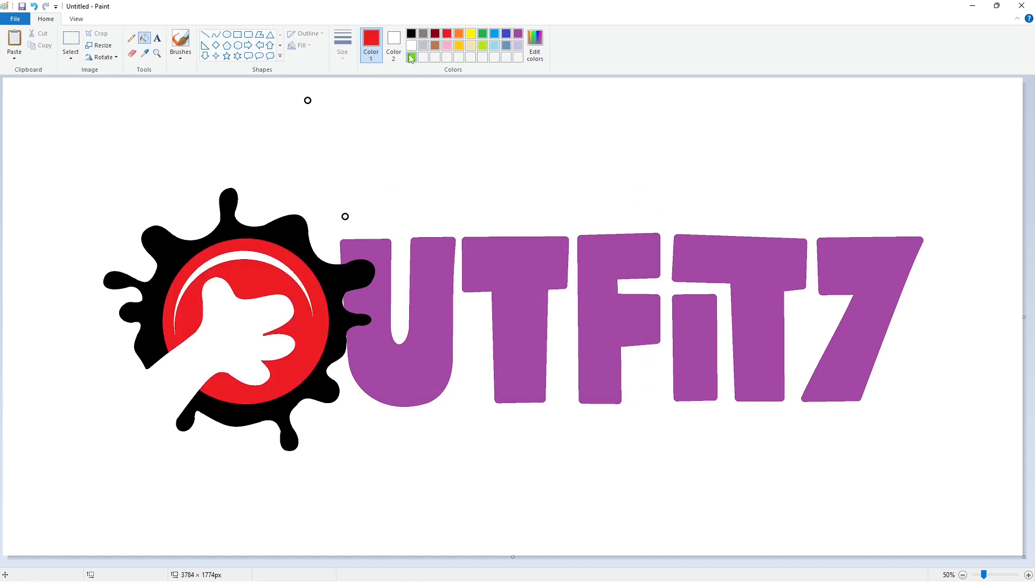
pyautogui.click(432, 305)
pyautogui.click(495, 267)
pyautogui.click(603, 265)
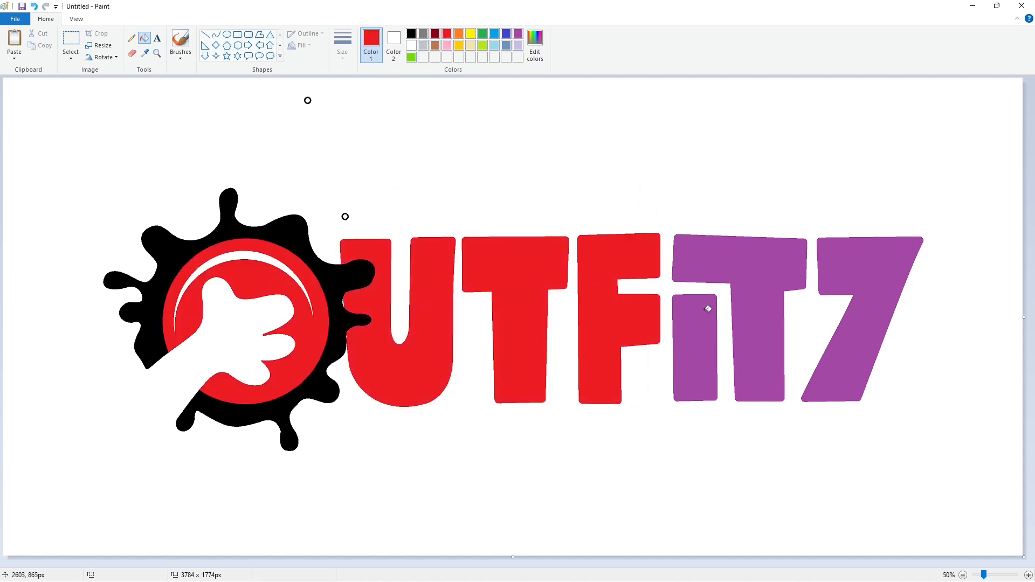
pyautogui.click(706, 303)
pyautogui.click(695, 264)
# Fill the black splash around the emblem and the 7 with the custom green.
pyautogui.click(411, 57)
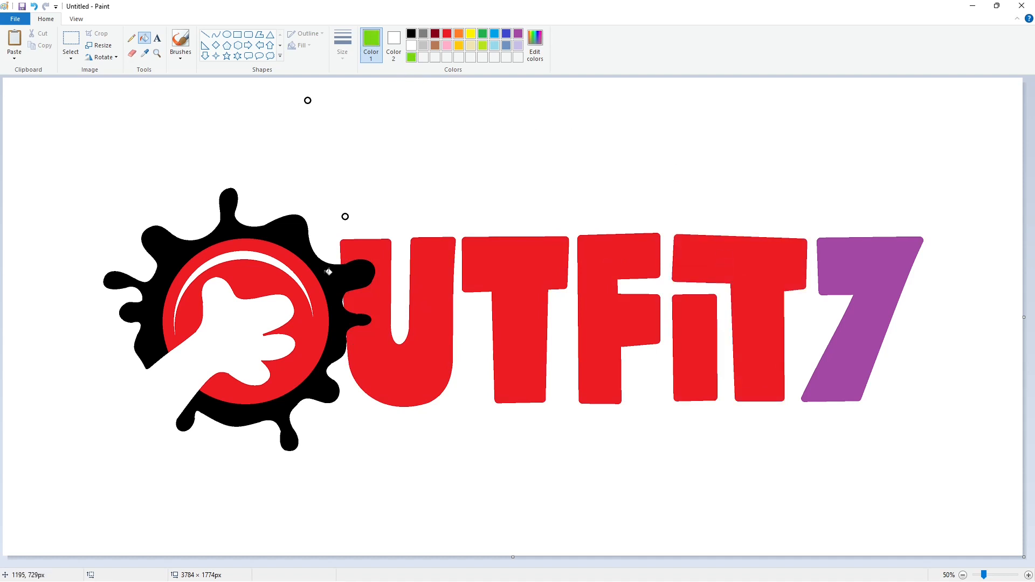
pyautogui.click(292, 231)
pyautogui.click(857, 290)
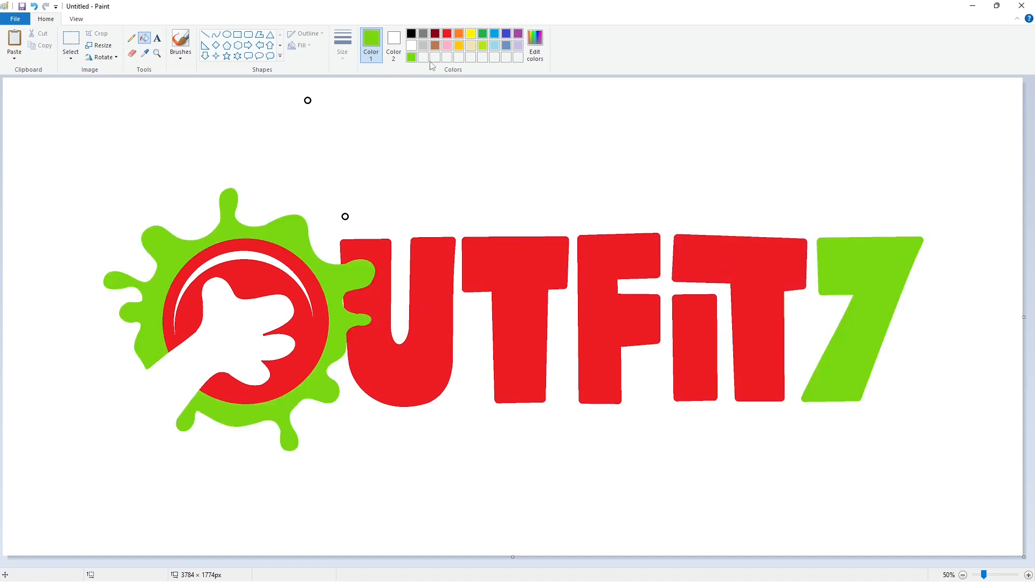
# Remove the two small black circles above the emblem and letter U by filling the background with black and refilling it with white.
pyautogui.click(411, 33)
pyautogui.click(427, 124)
pyautogui.click(411, 45)
pyautogui.click(426, 151)
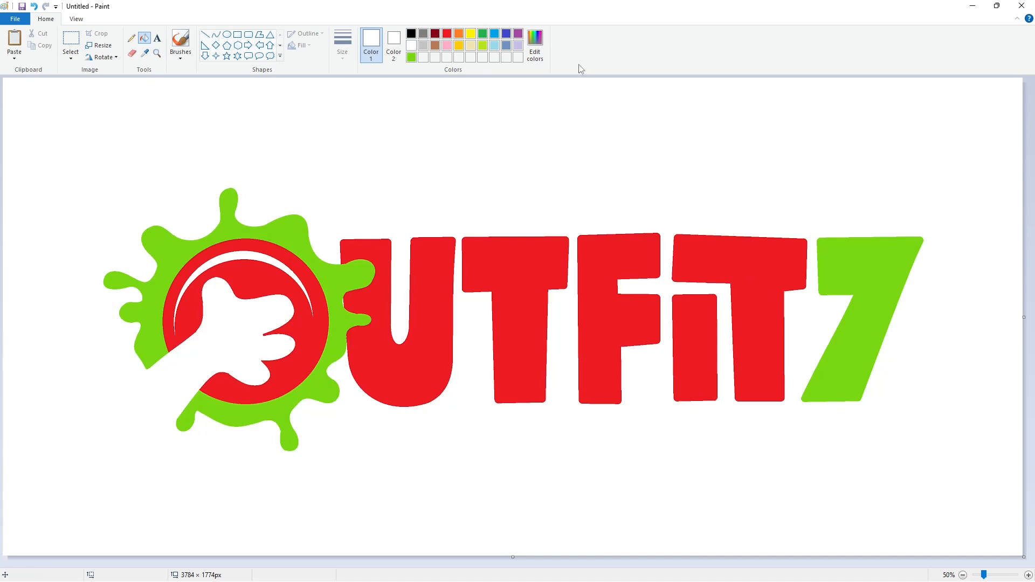